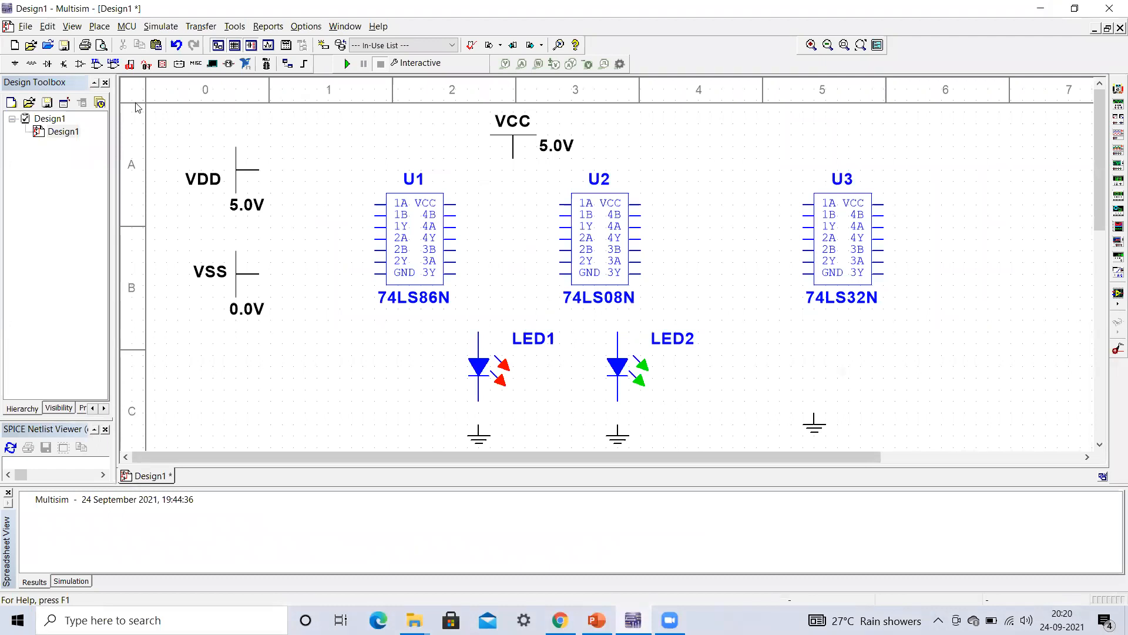
Browse the TTL 74LS_IC family in the component database without placing a part.
left_click(97, 64)
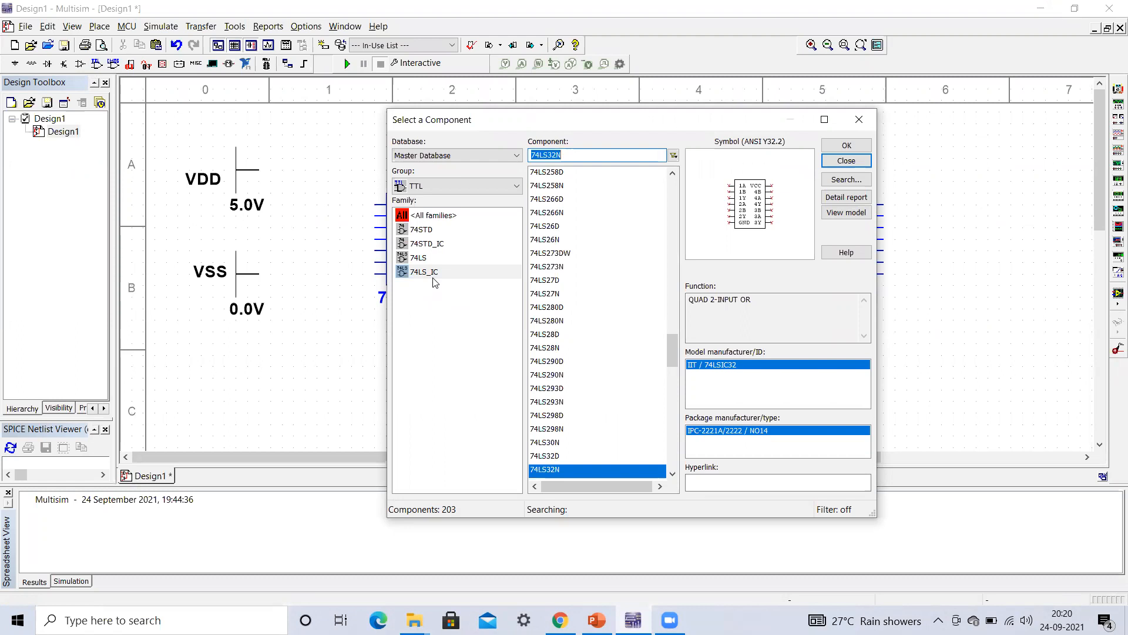
left_click_drag(673, 344, 675, 189)
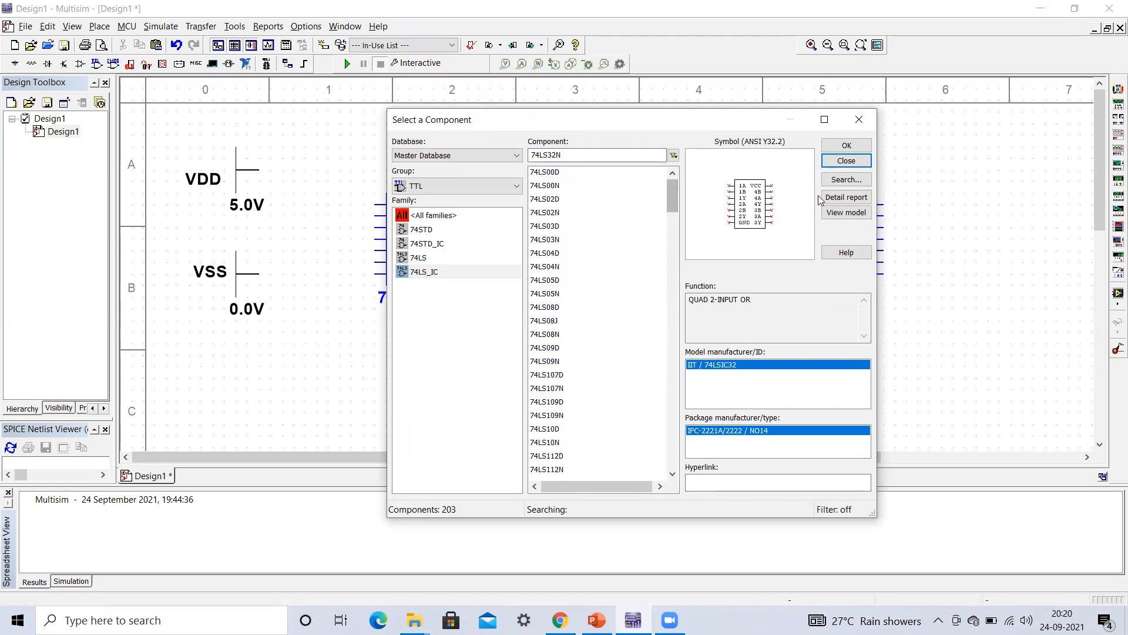
left_click(854, 163)
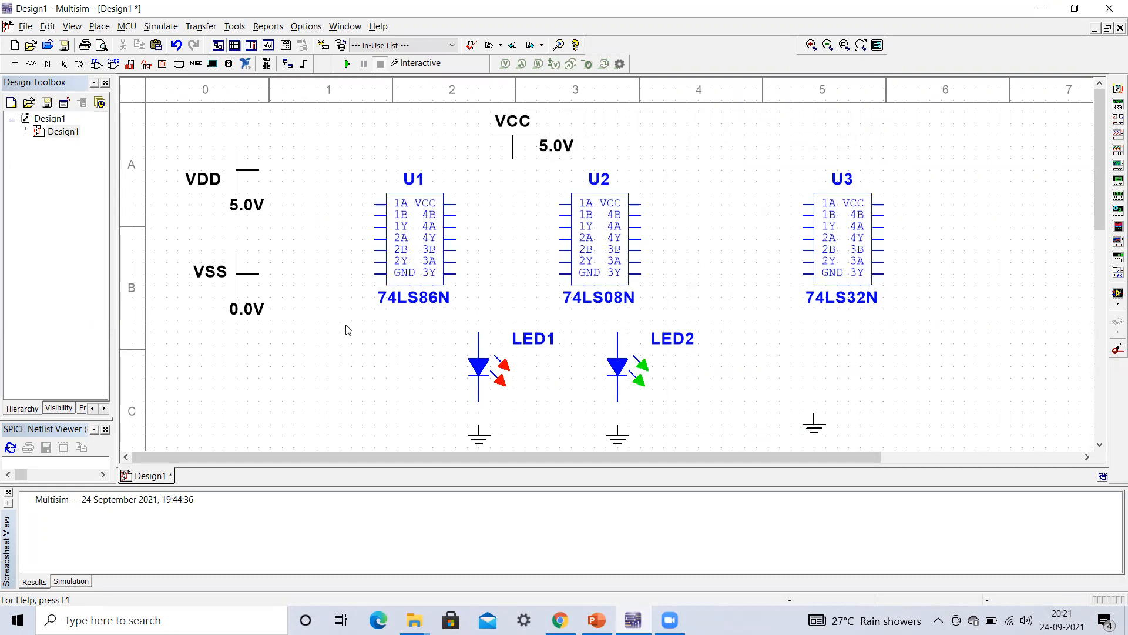
Wire the 5.0 V VCC source to the VCC pins of U1 and U2.
left_click(513, 158)
left_click(455, 203)
left_click(640, 204)
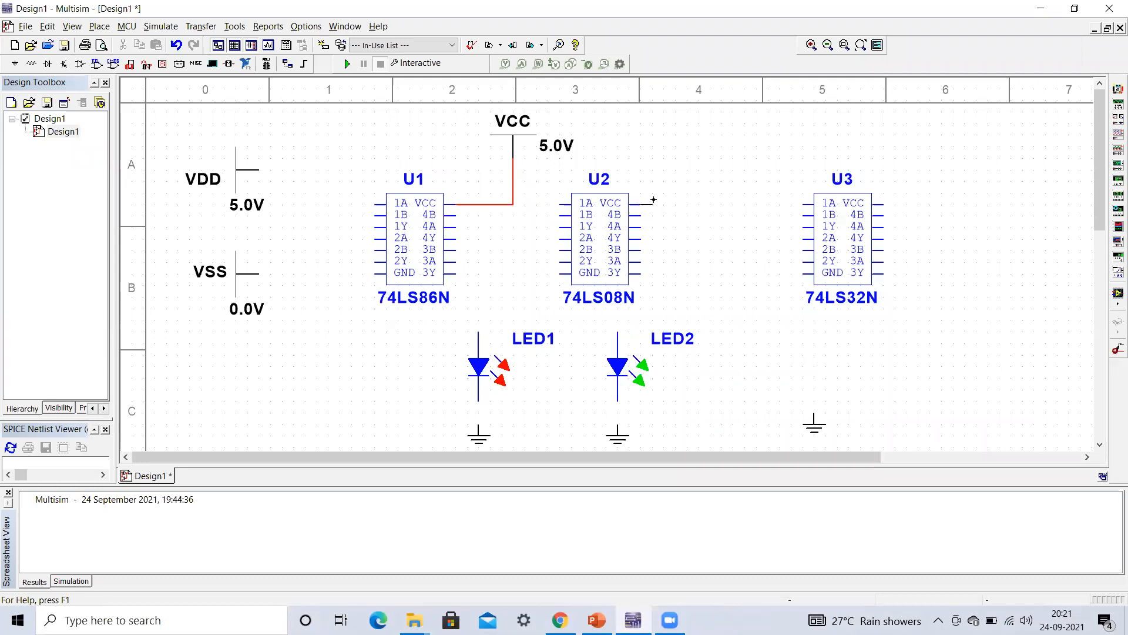
left_click(513, 170)
Switch to PowerPoint to view the half adder truth table and circuit on slide 10, and return to Multisim.
left_click(597, 619)
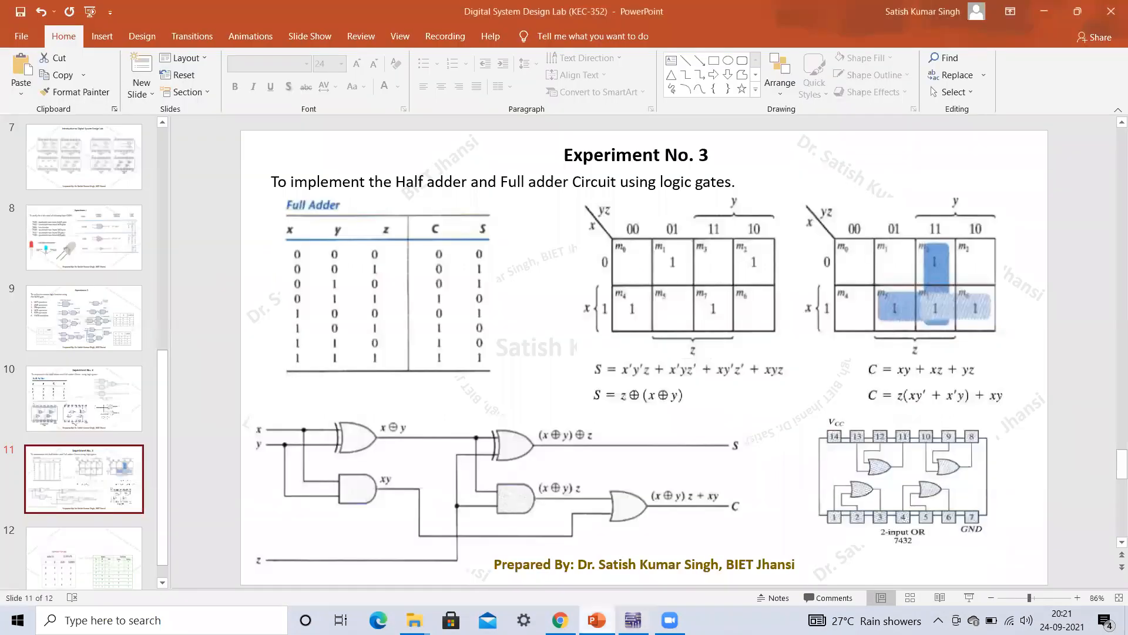
left_click(114, 410)
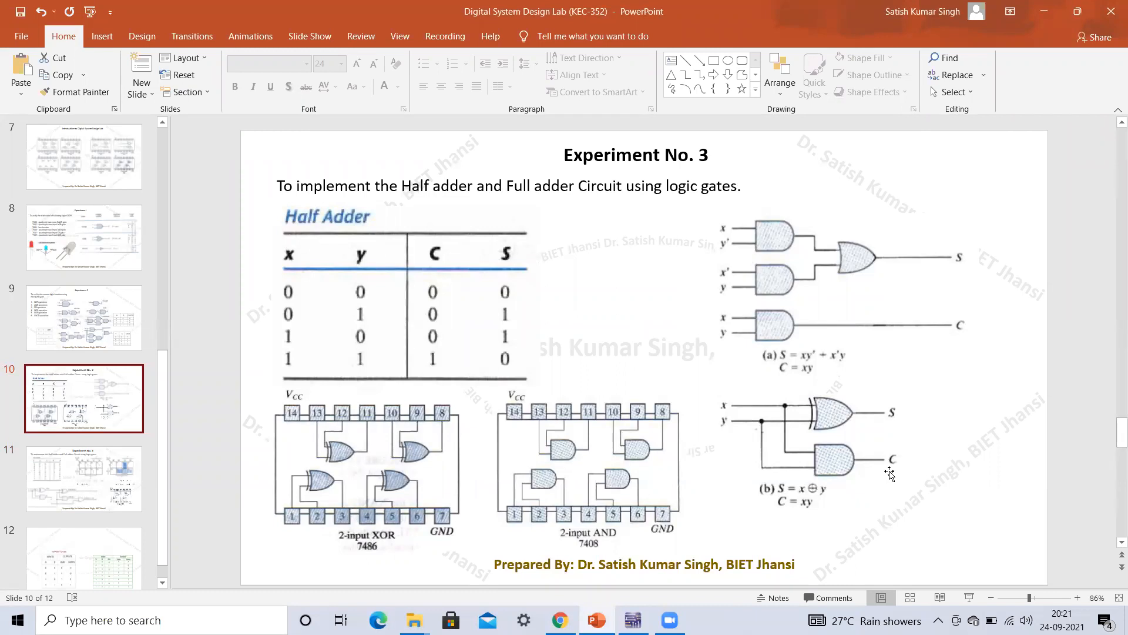
key("alt+Tab")
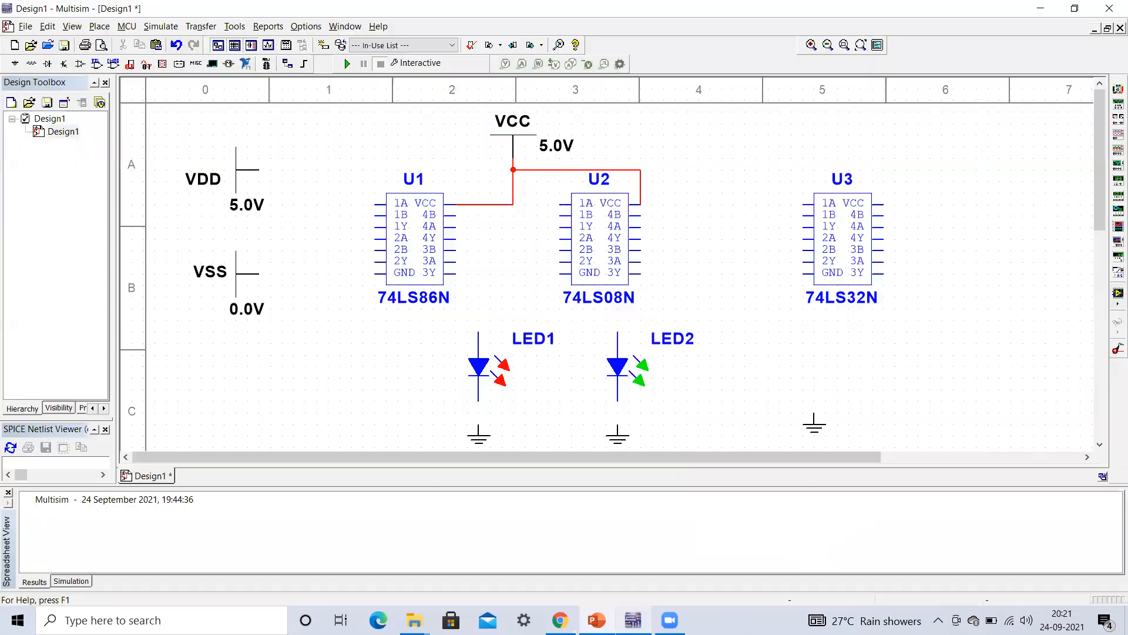
Connect VDD to pin 1A and VSS to pin 1B of U1, rerouting the VSS wire closer to the source.
left_click(258, 170)
left_click(376, 202)
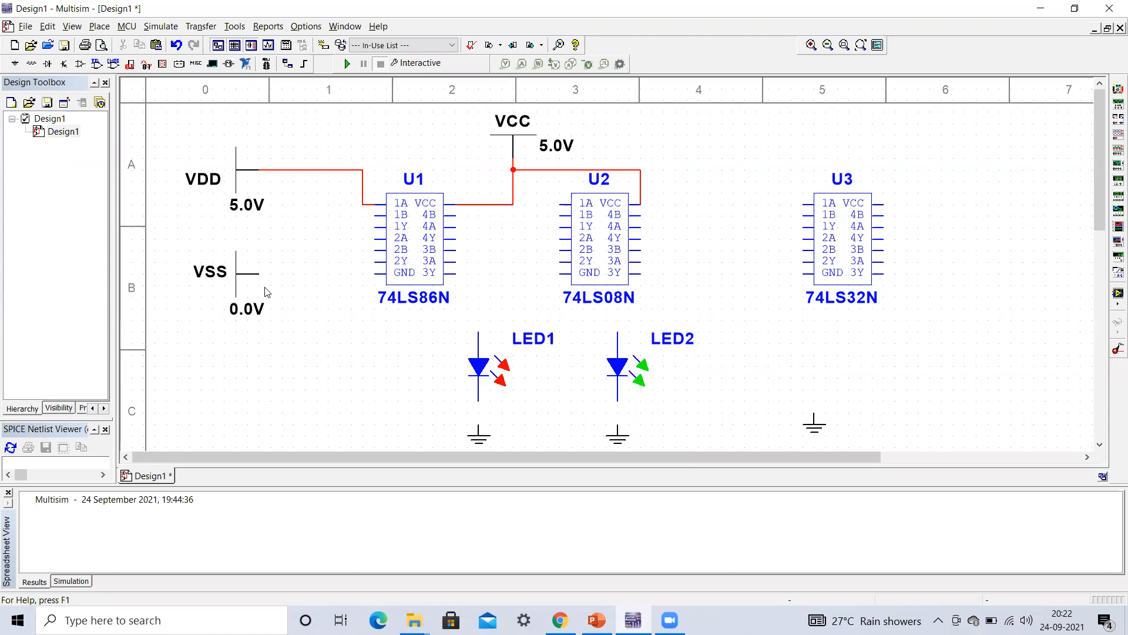
left_click(258, 271)
left_click(372, 215)
left_click_drag(362, 254, 319, 249)
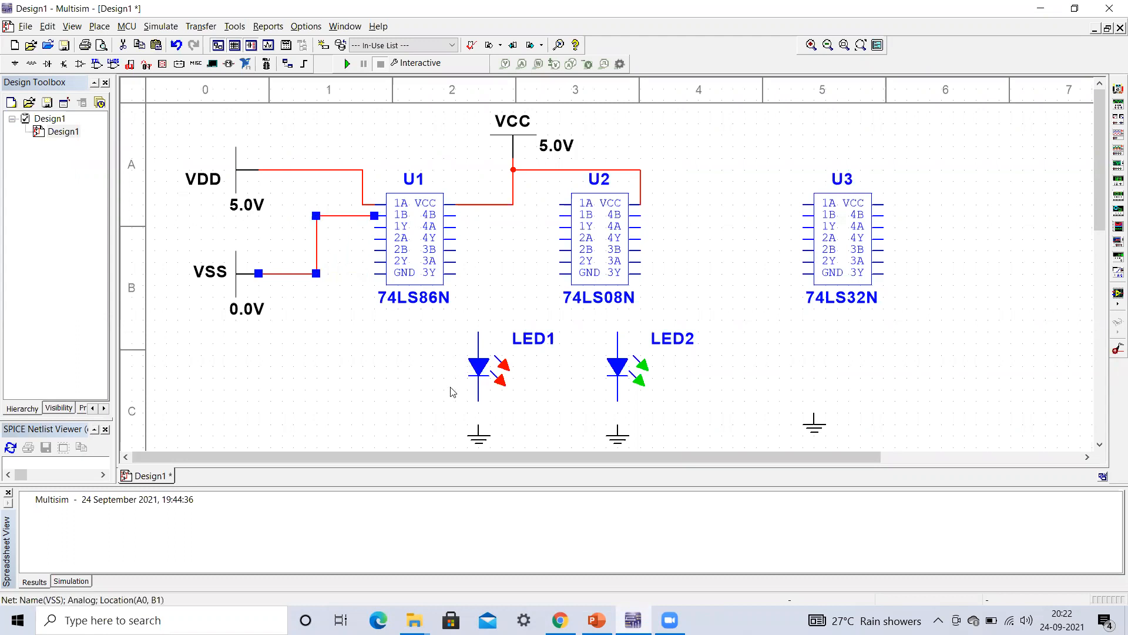
Add a copy of the ground symbol below U1 and wire it to U1's GND pin.
left_click(481, 443)
left_click(374, 401)
key("ctrl+v")
left_click(355, 340)
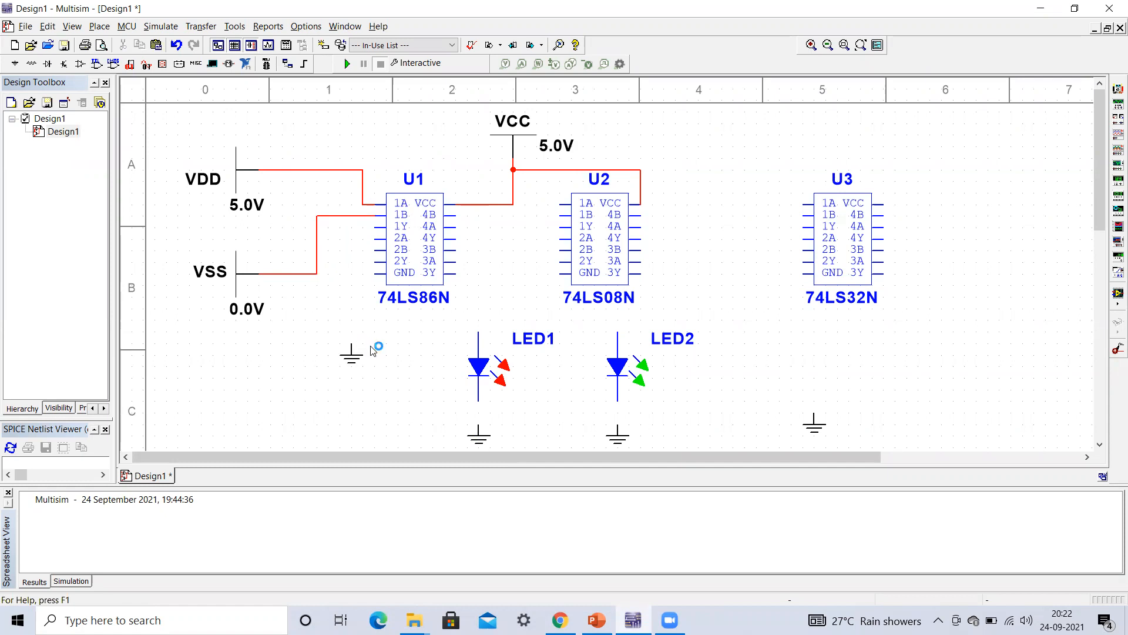
left_click(352, 346)
left_click(374, 274)
Move LED1 slightly up and left so it sits closer beneath U1.
left_click(462, 365)
left_click_drag(462, 365, 439, 353)
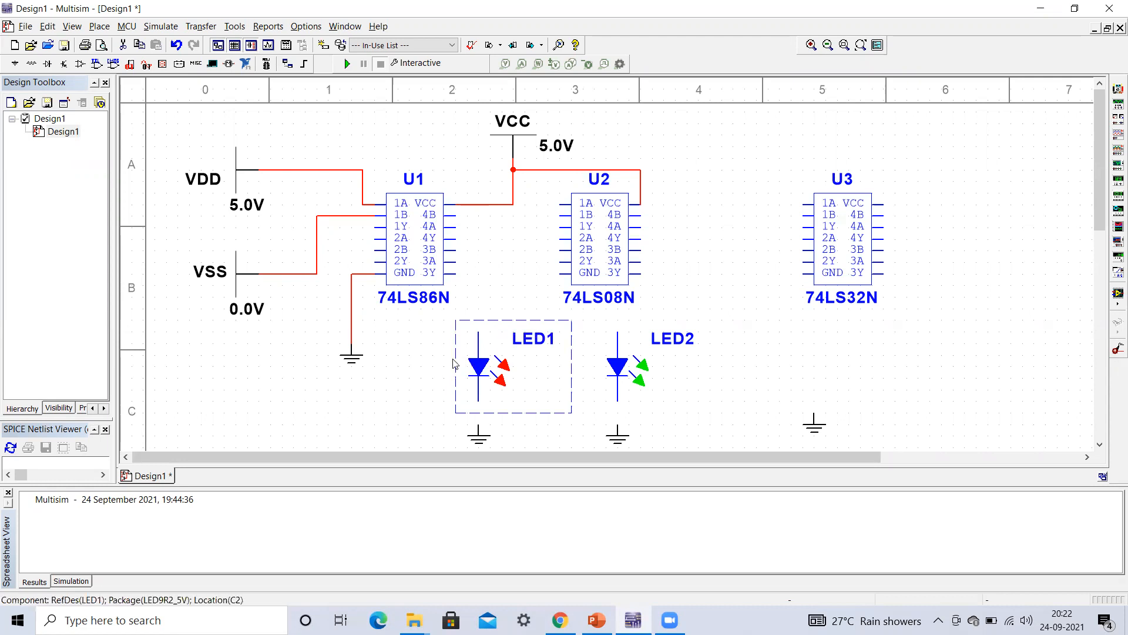
left_click(409, 385)
scroll(497, 445, "down", 3)
scroll(497, 446, "down", 1)
left_click_drag(407, 234, 486, 345)
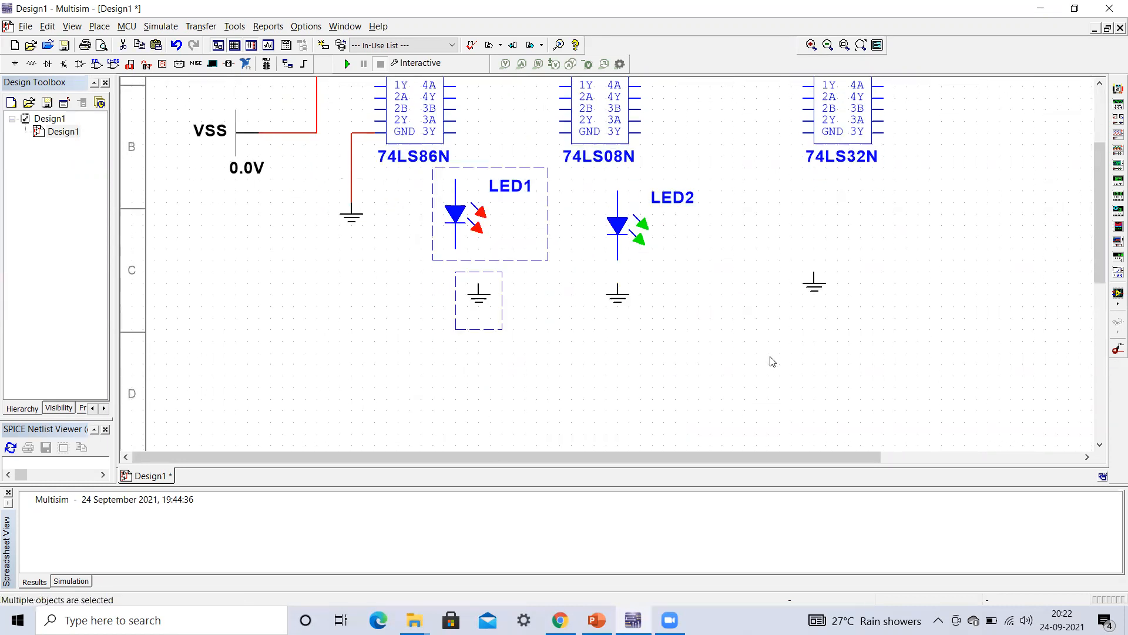
scroll(1102, 194, "up", 4)
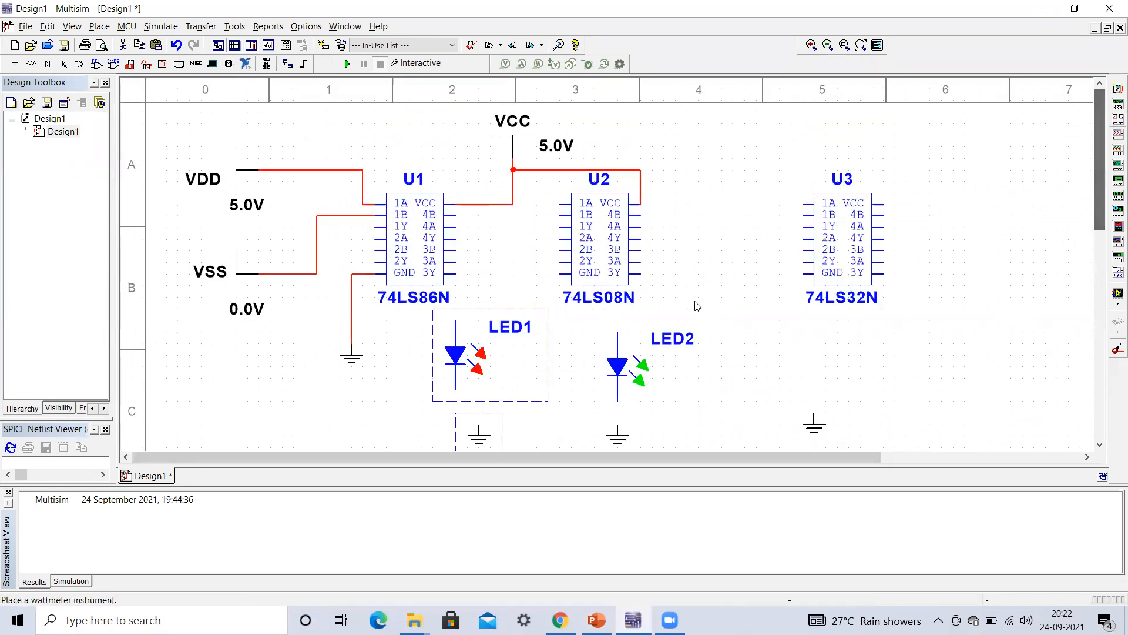
Wire LED1's cathode to the ground symbol below it and its anode to U1's 1Y output.
left_click(480, 429)
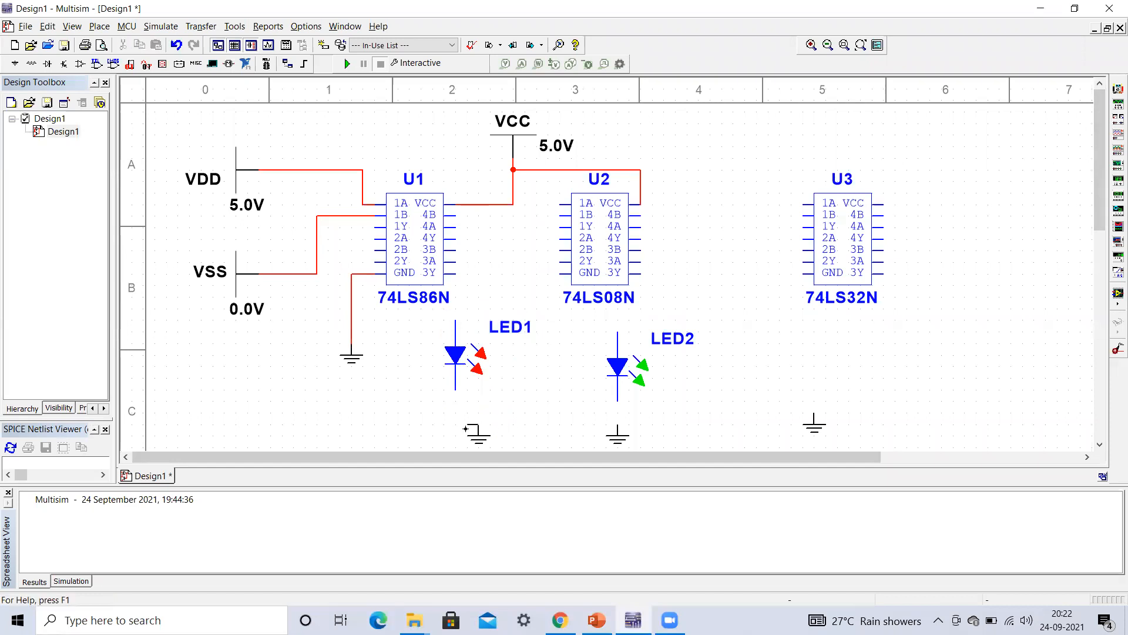
left_click(455, 389)
left_click(479, 425)
left_click(456, 318)
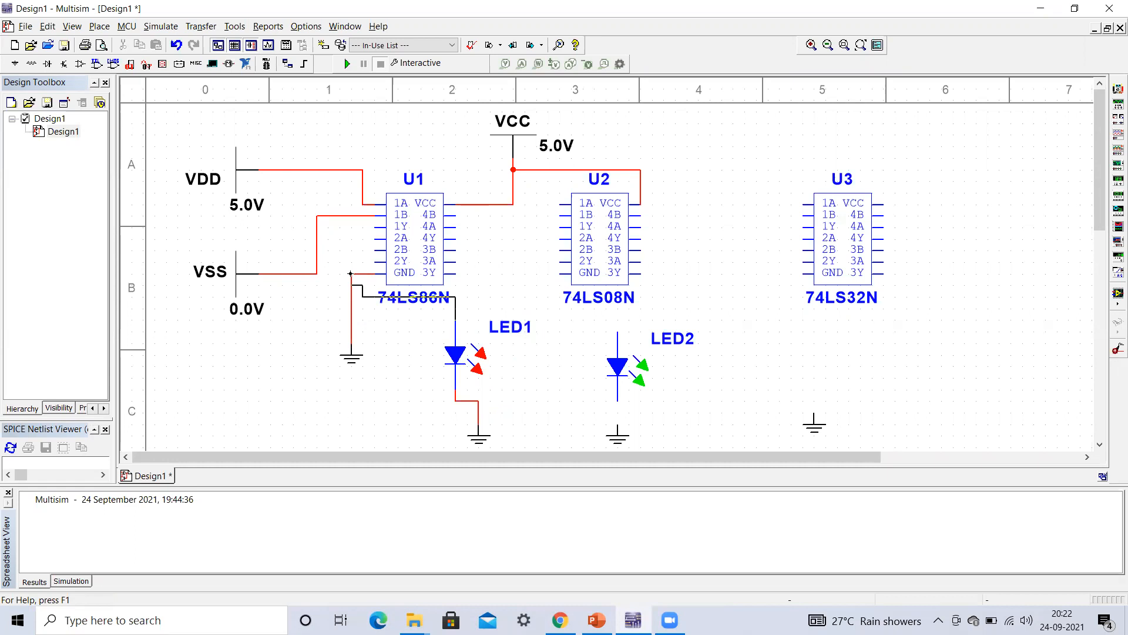
left_click(372, 227)
Connect U2's 1A input to the VDD wire and its 1B input to the VSS wire.
left_click(558, 204)
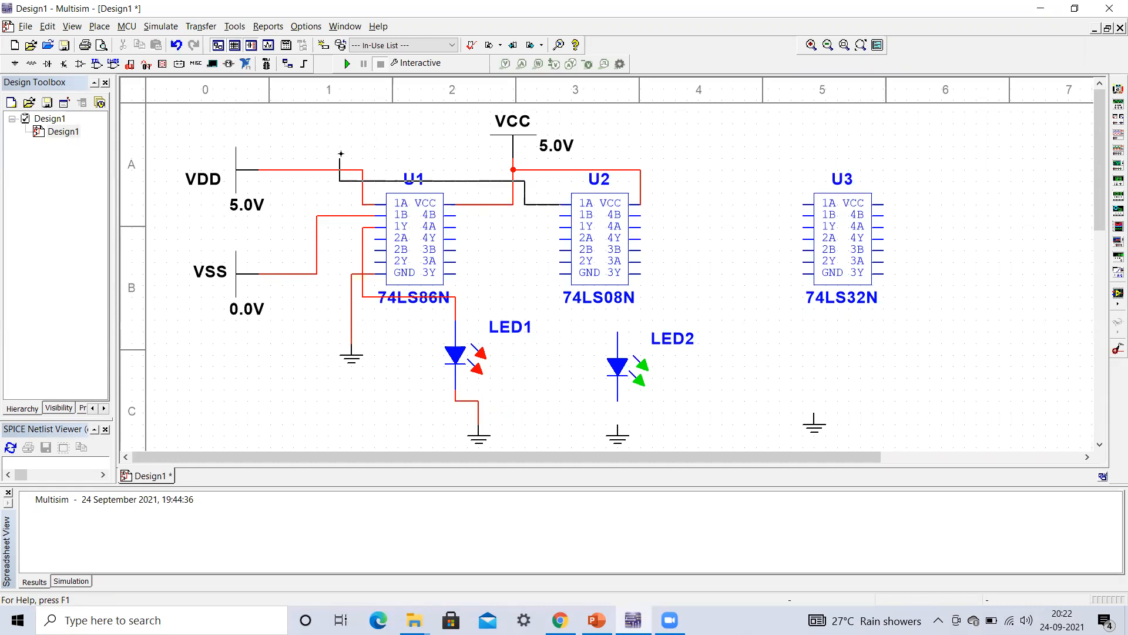
left_click(328, 170)
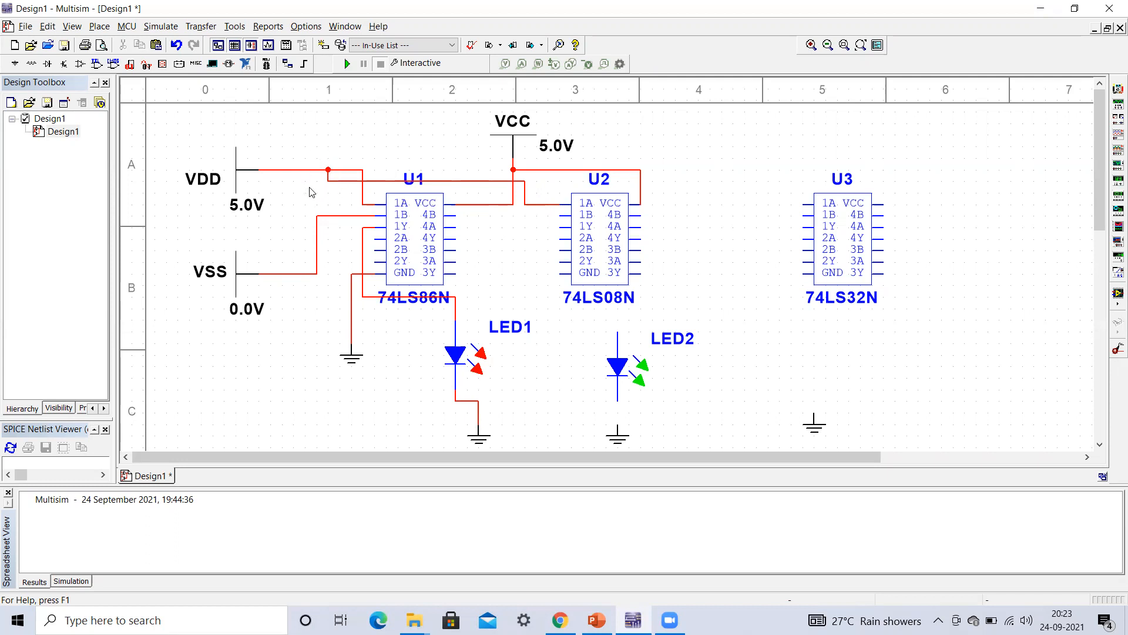
left_click(560, 217)
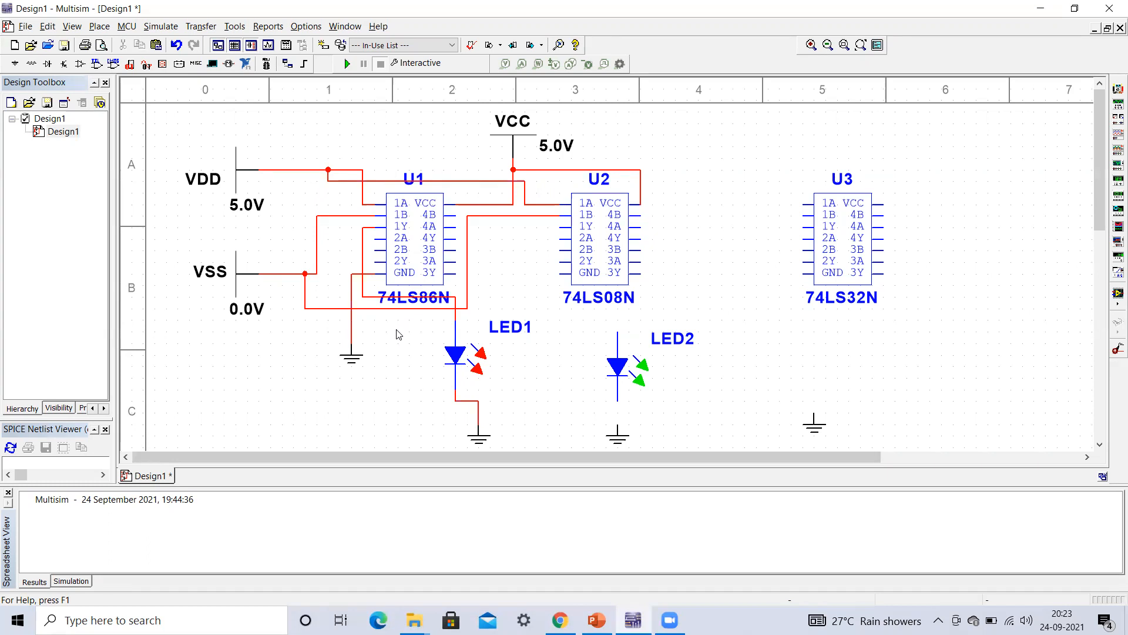
Join U2's GND pin to LED1's ground wire, and wire LED2 between U2's 1Y output and the ground symbol below it.
left_click(559, 273)
left_click(478, 410)
left_click(617, 332)
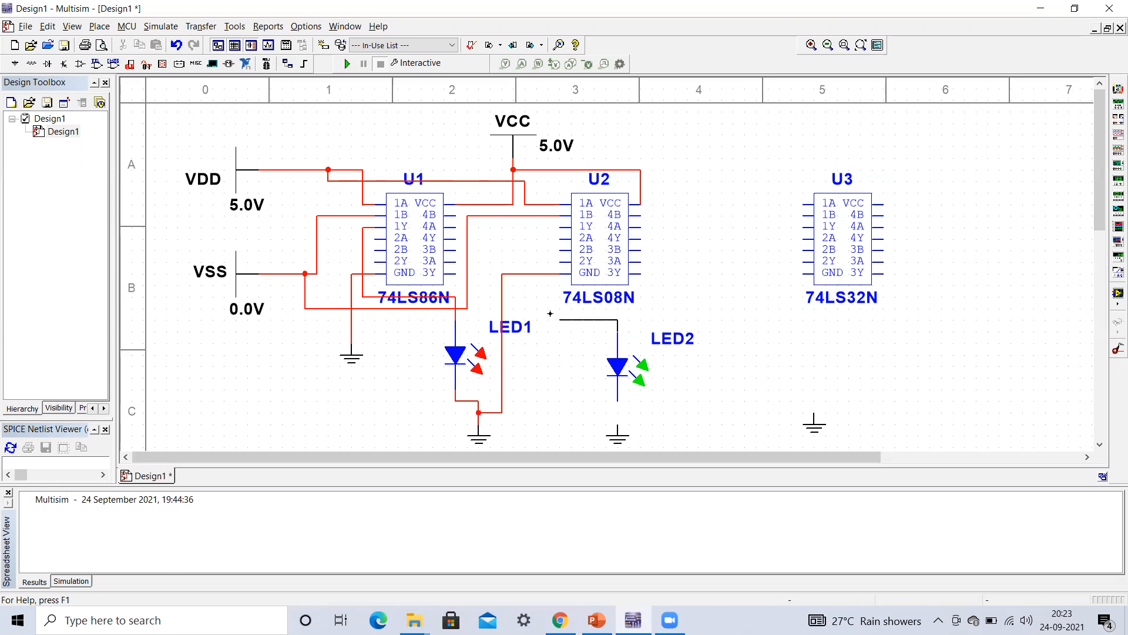
left_click(561, 228)
left_click(617, 422)
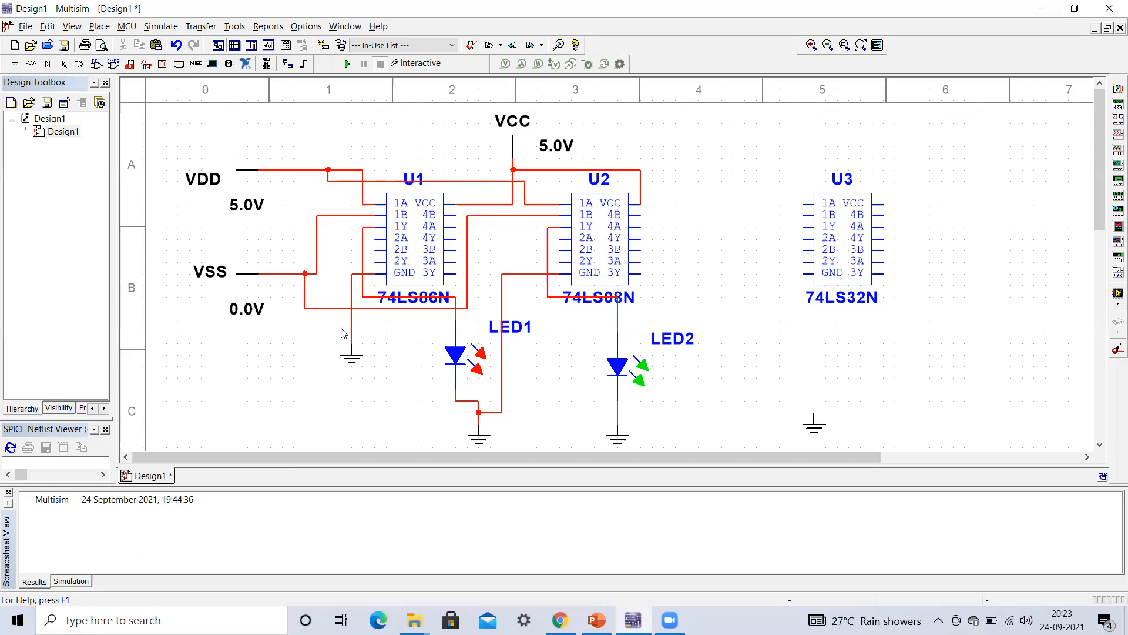
Set VDD to 0.0 V, and run and stop the interactive simulation to check both LEDs.
double_click(243, 212)
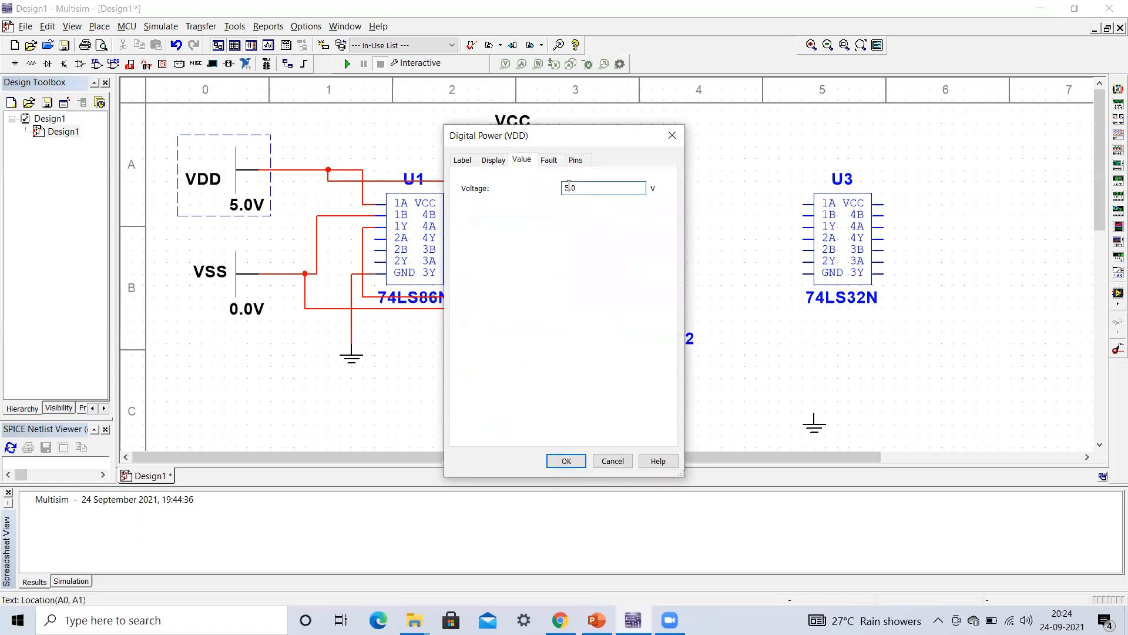
type("0.0")
left_click(558, 462)
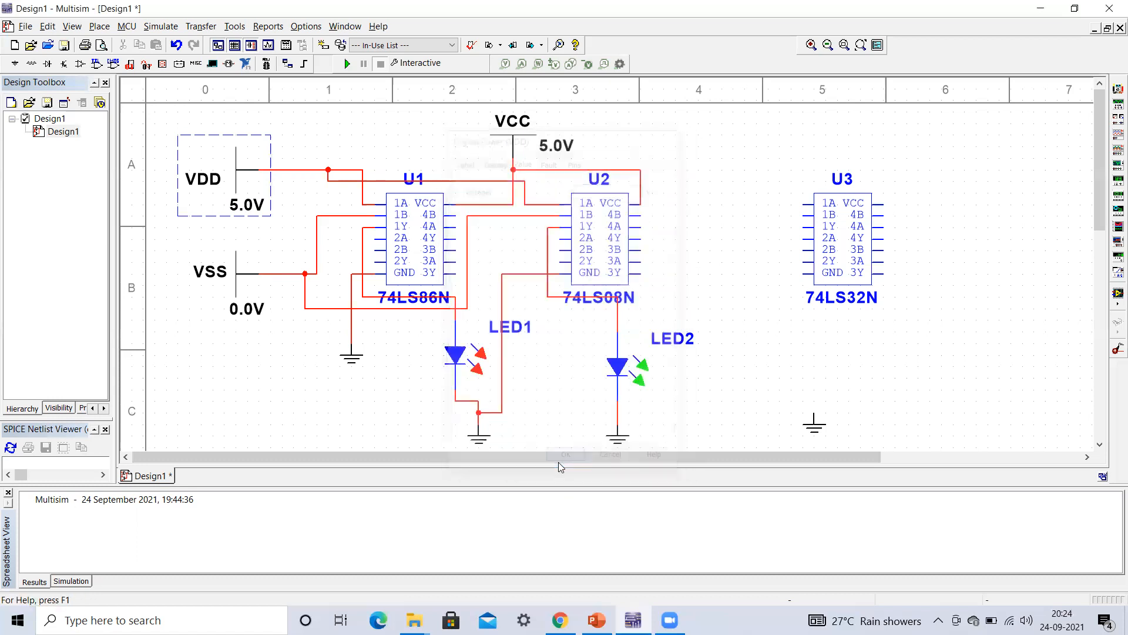
left_click(347, 64)
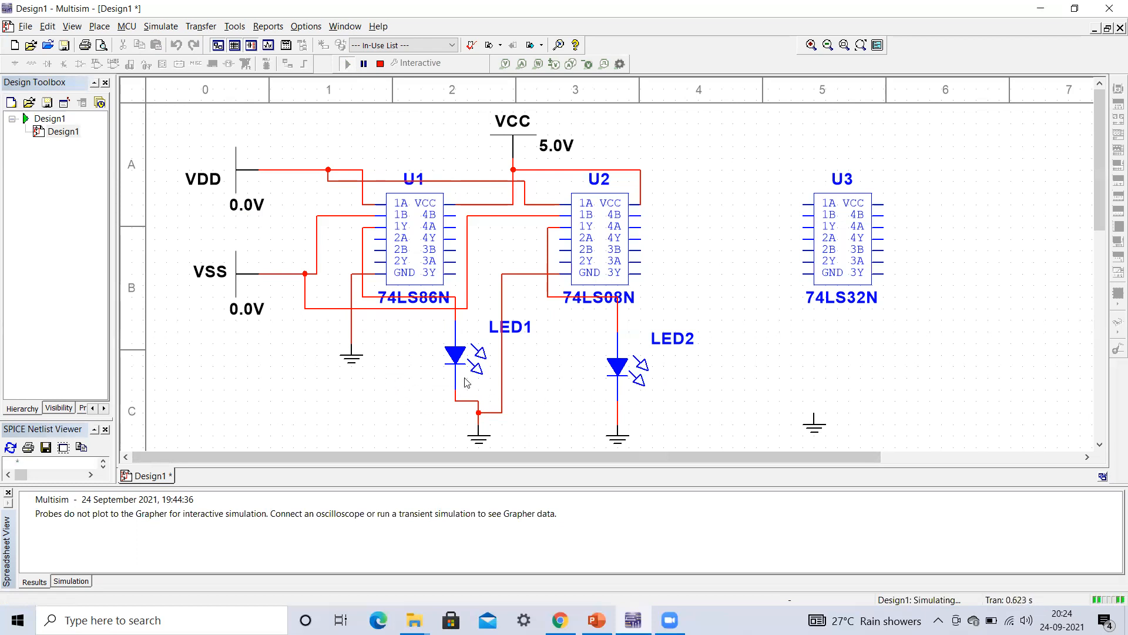
left_click(380, 64)
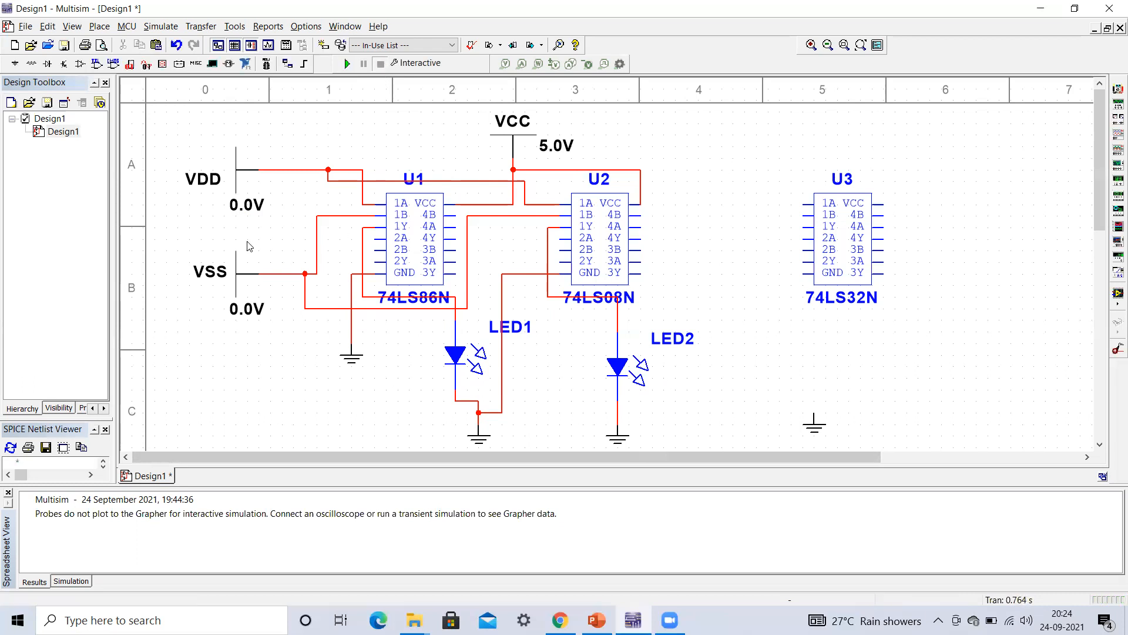
Set VSS to 5.0 V, and run and stop the simulation to check both LEDs.
double_click(238, 315)
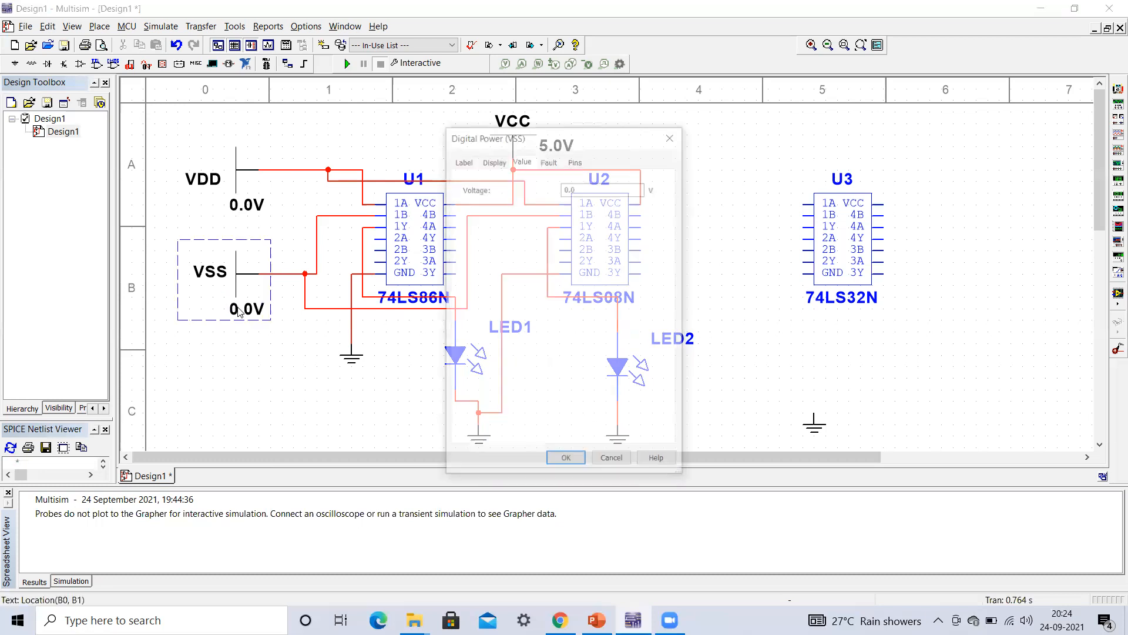
left_click(572, 187)
left_click(571, 187)
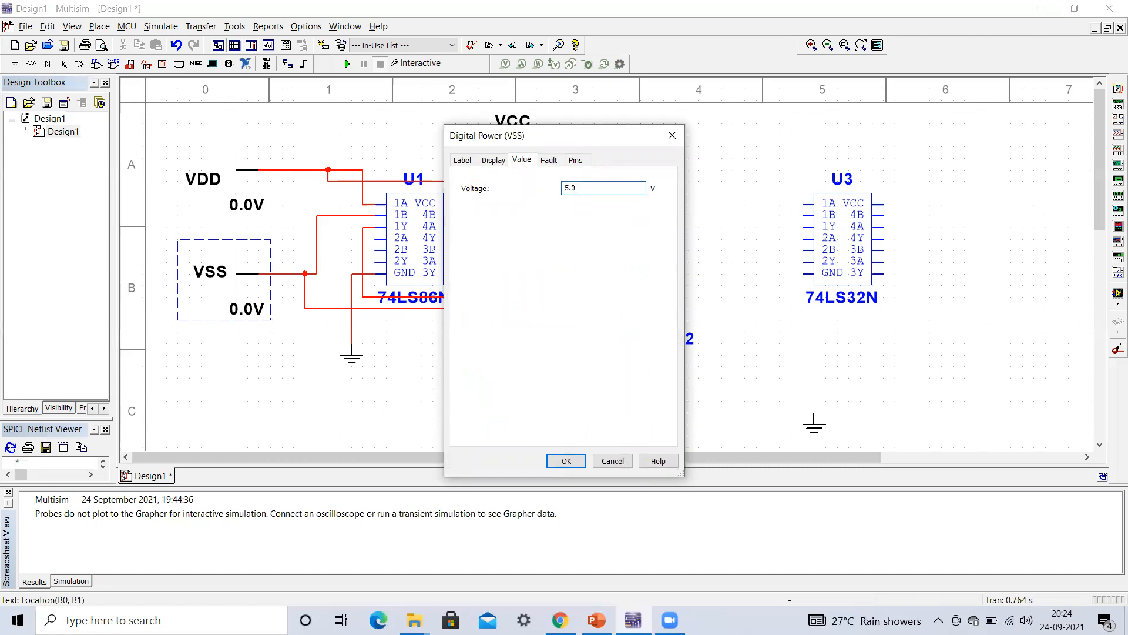
left_click(565, 461)
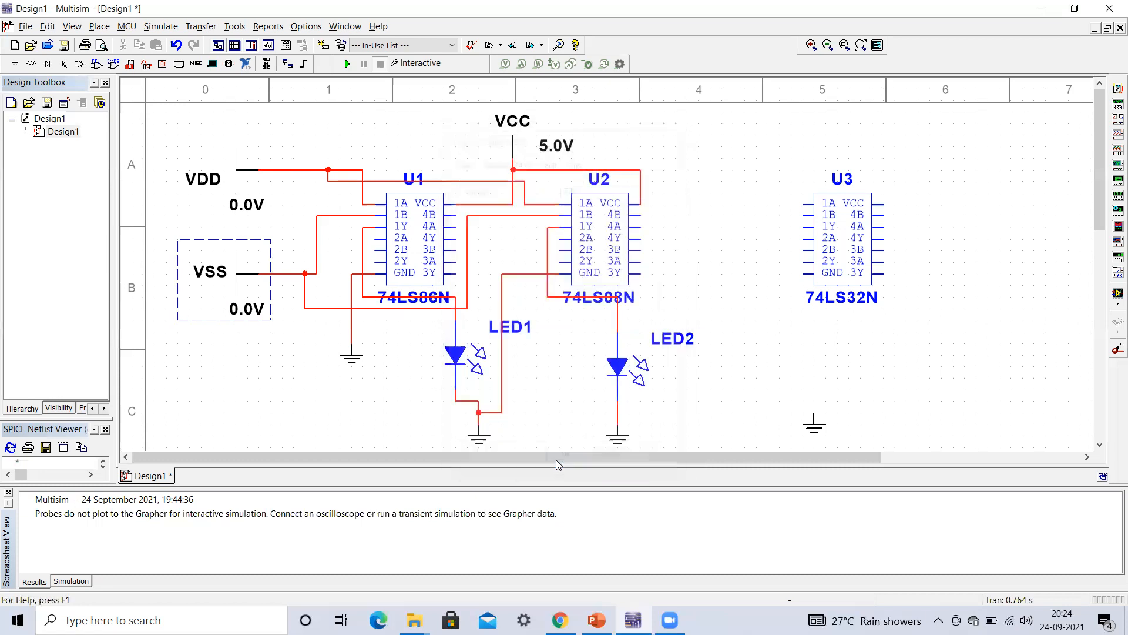
left_click(346, 64)
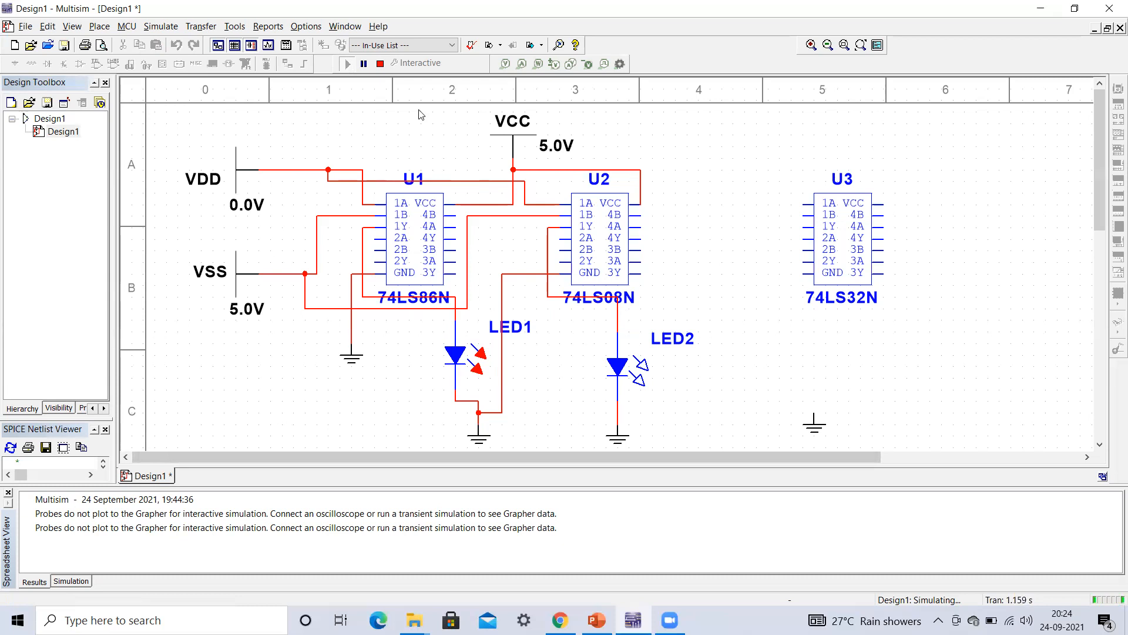
left_click(380, 65)
Set the VSS digital power voltage to 0.0 V.
double_click(232, 310)
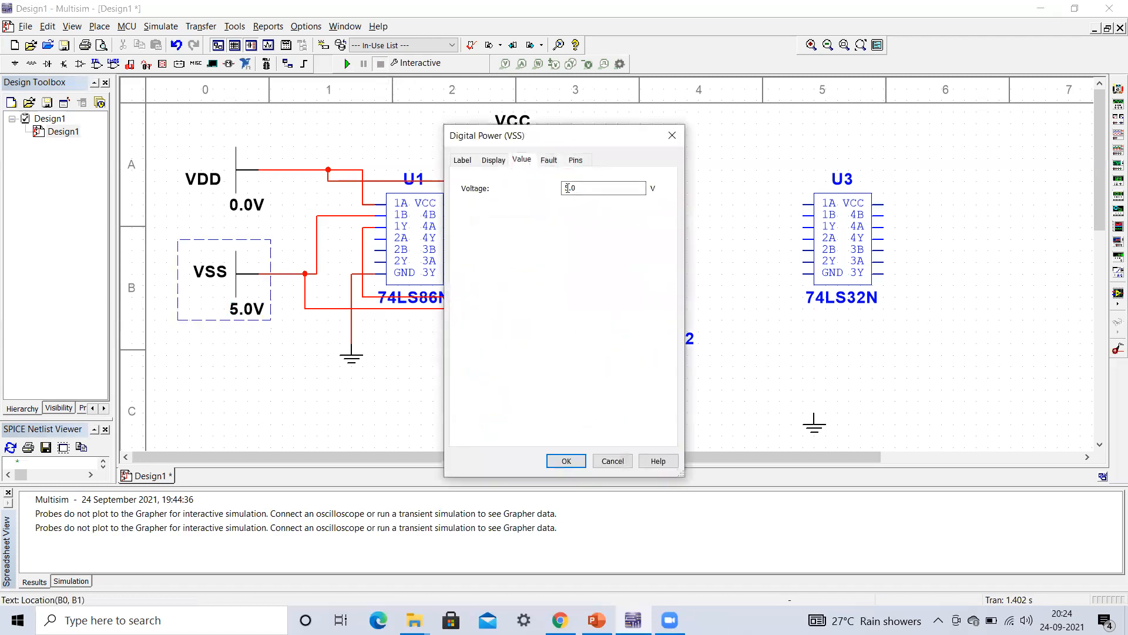
left_click(568, 186)
type("0")
left_click(567, 461)
Set VDD to 5.0 V, and run and stop the simulation to check both LEDs.
double_click(241, 201)
left_click(567, 187)
type("5")
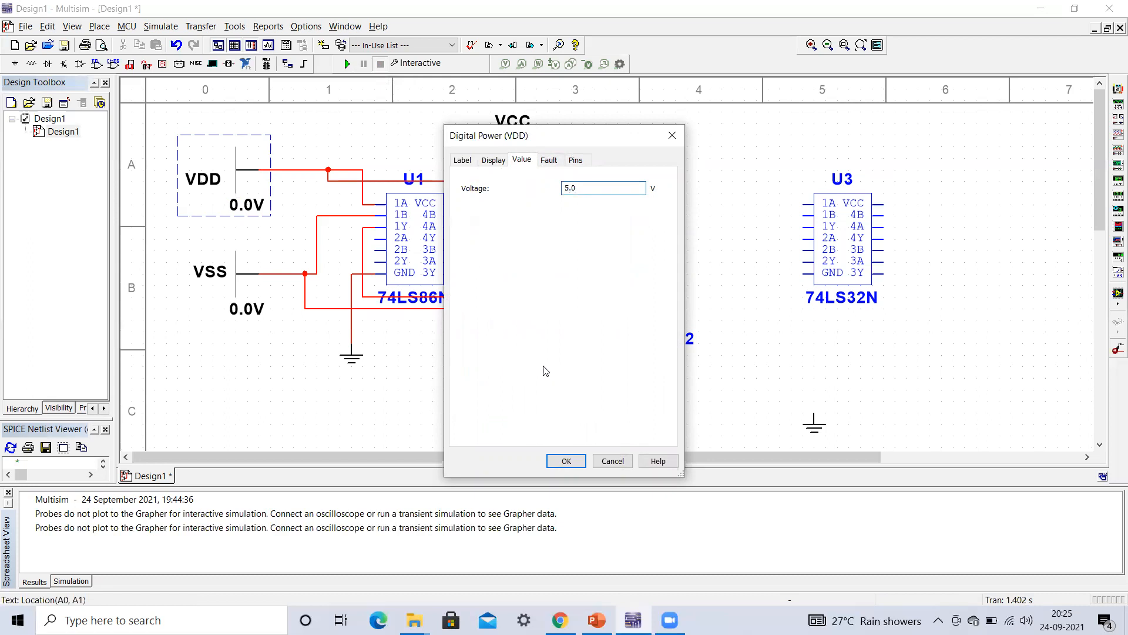
left_click(567, 460)
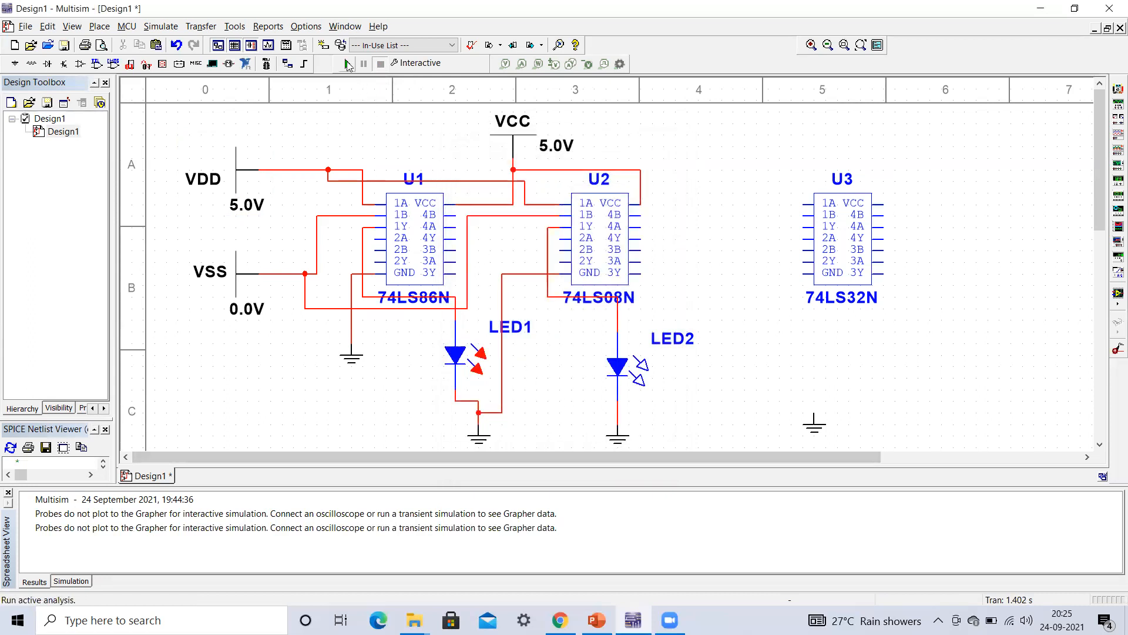
left_click(347, 65)
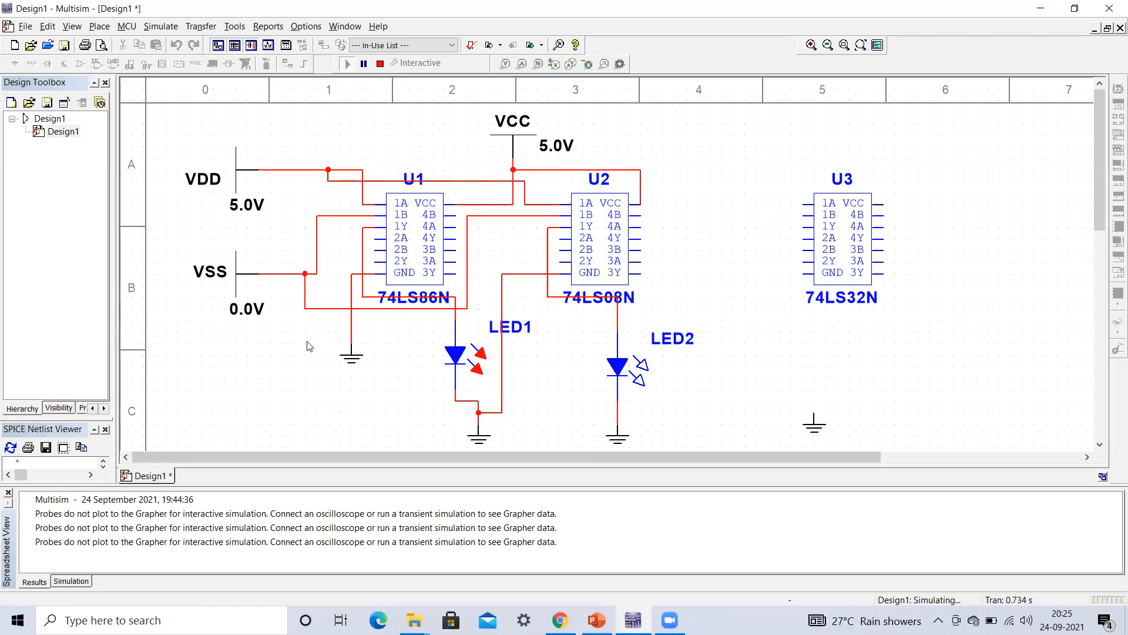
left_click(380, 64)
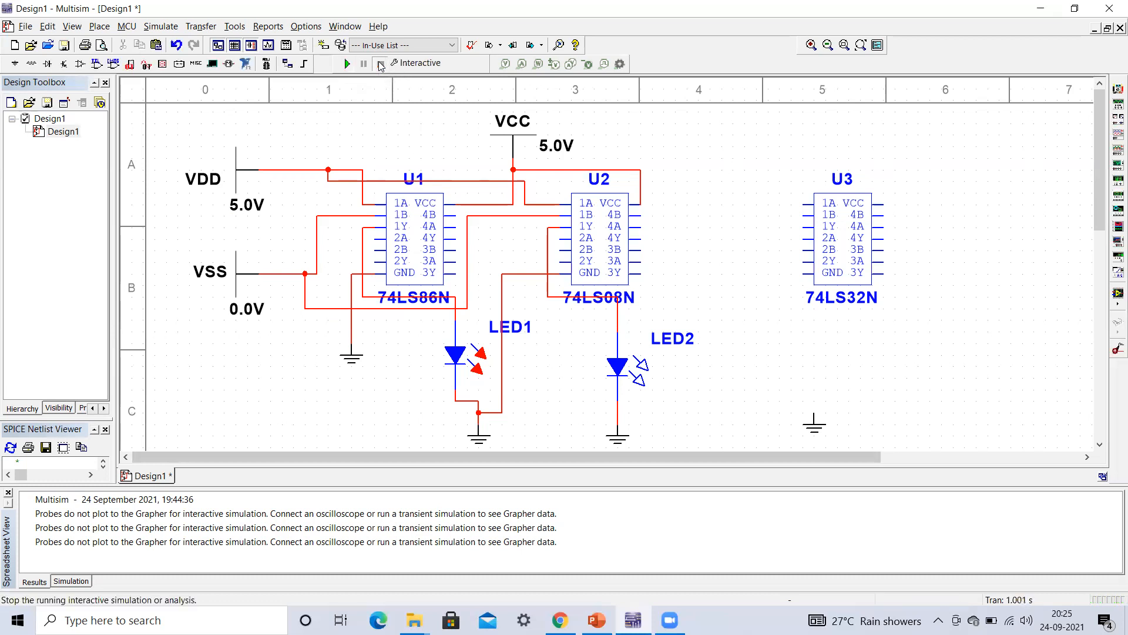
Set the VSS digital power voltage to 5.0 V.
double_click(235, 306)
left_click(574, 188)
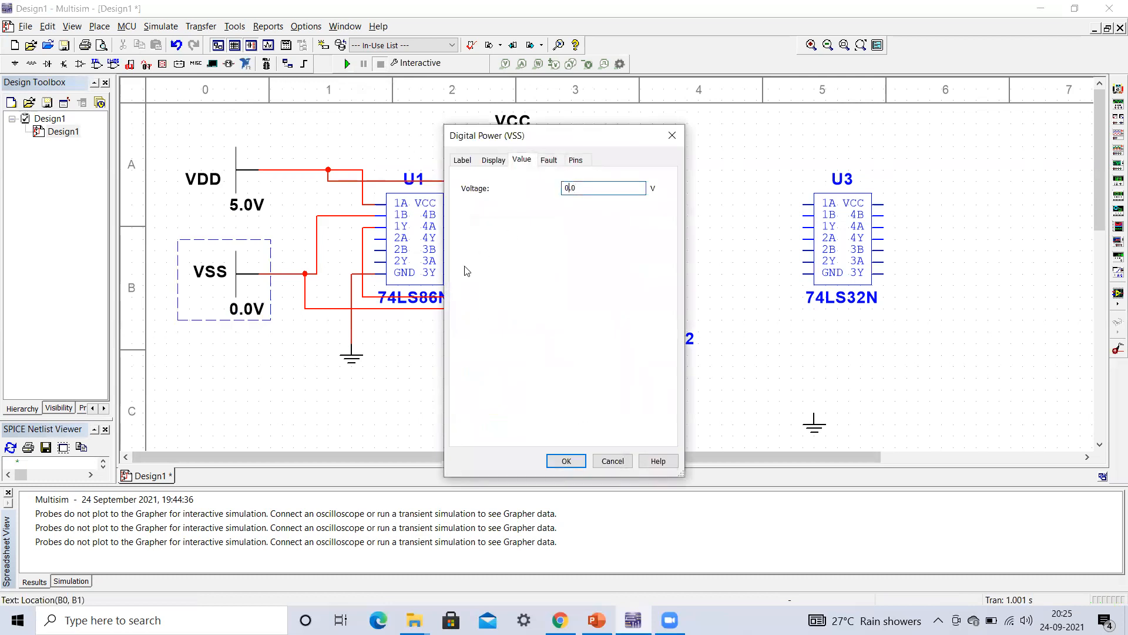
type("1")
type("5")
left_click(564, 460)
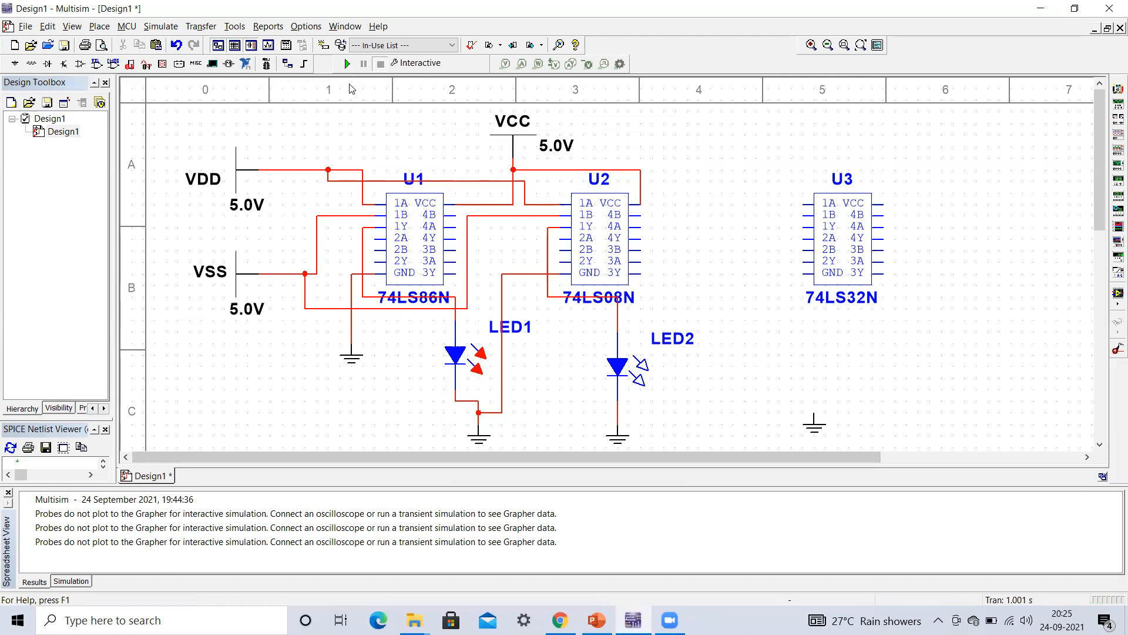
Run and stop the simulation to check both LEDs, and switch to PowerPoint to view the full adder on slide 11.
left_click(347, 65)
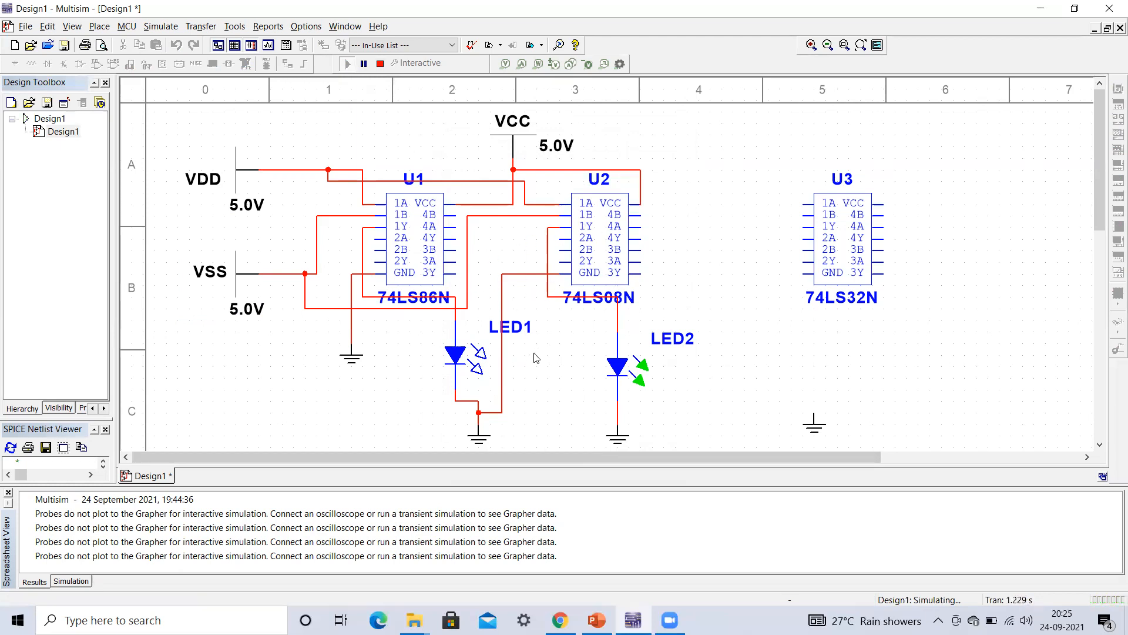
left_click(380, 64)
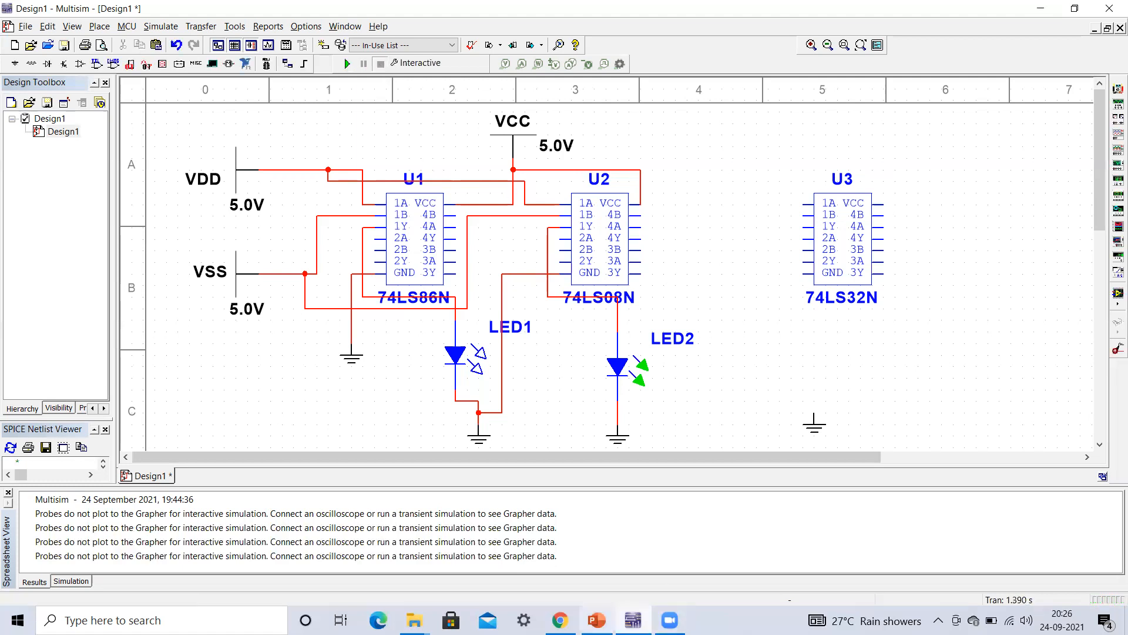
left_click(596, 620)
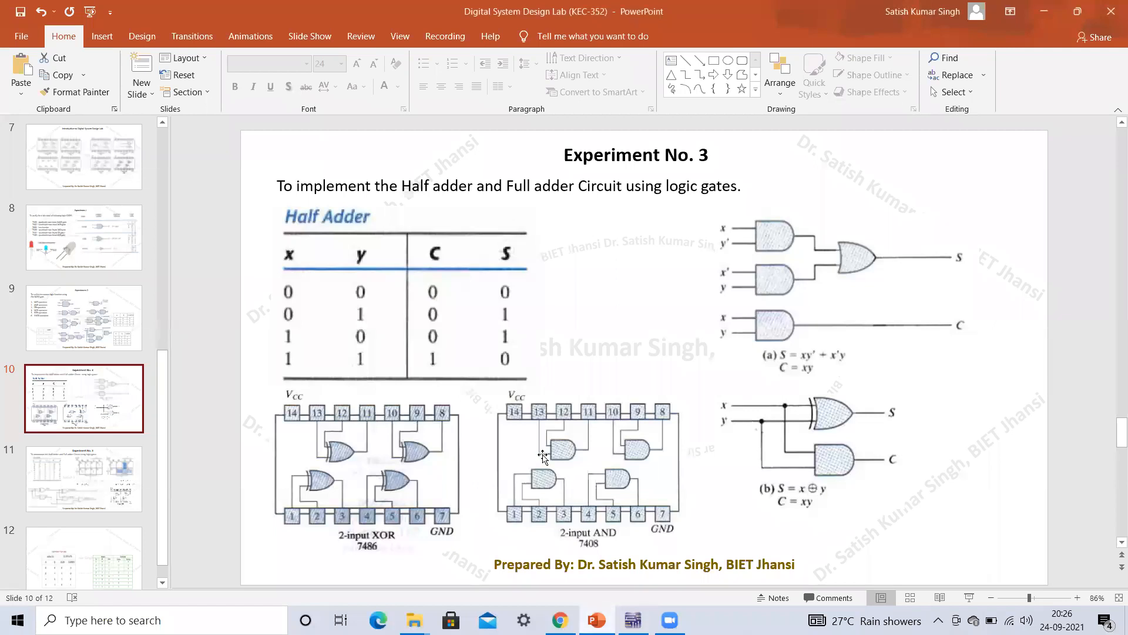
left_click(109, 468)
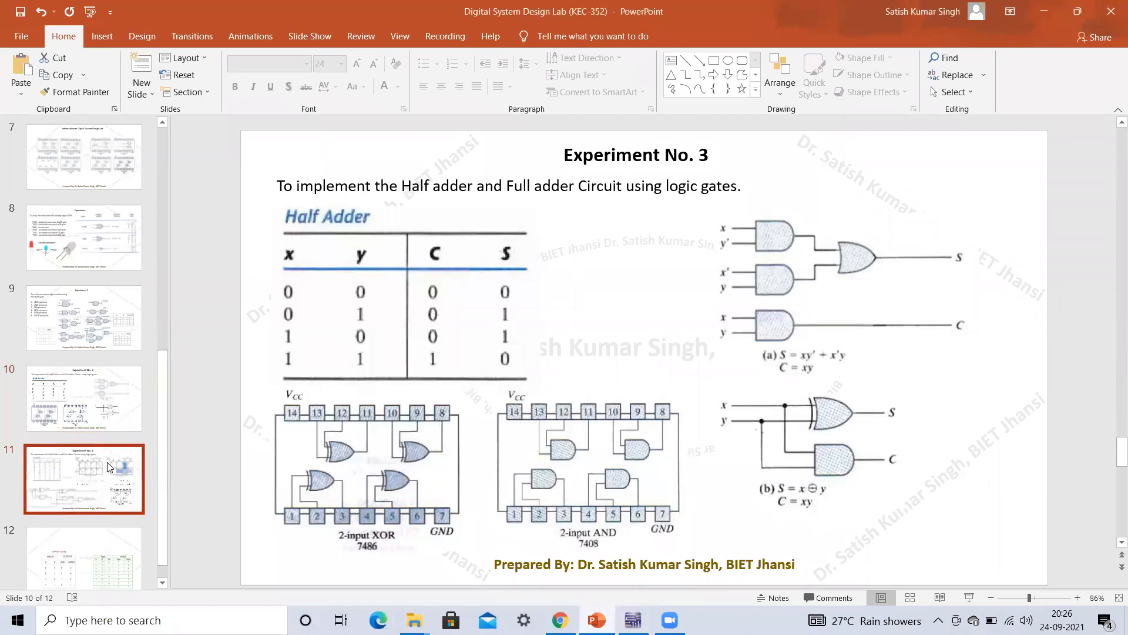
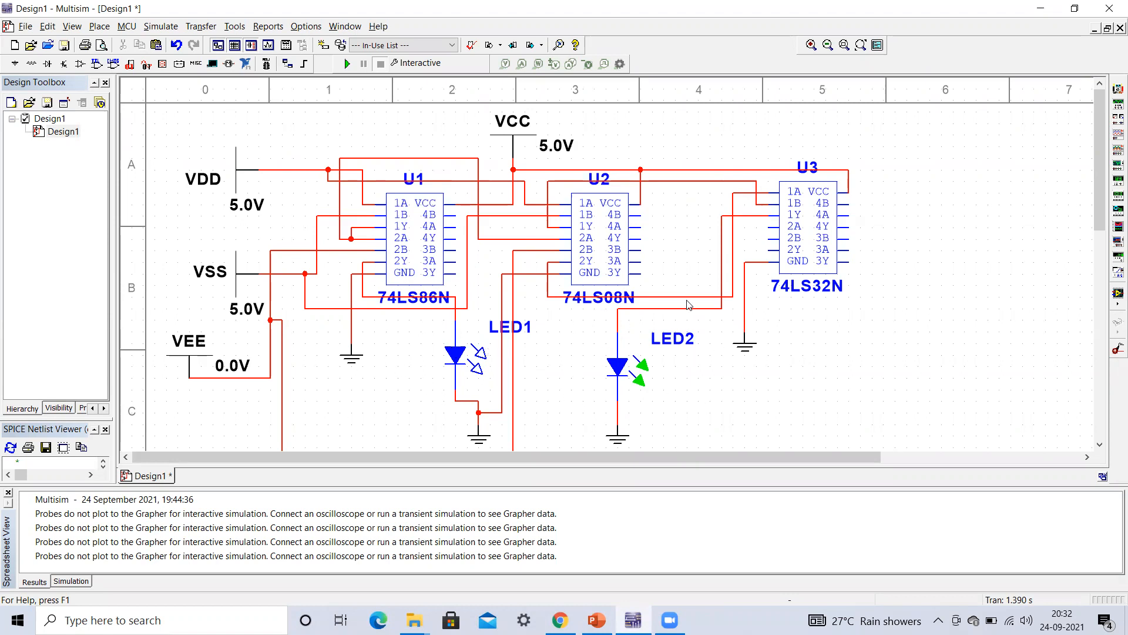
Set the VSS digital power voltage to 0.0 V.
double_click(235, 312)
left_click(569, 186)
key("BackSpace")
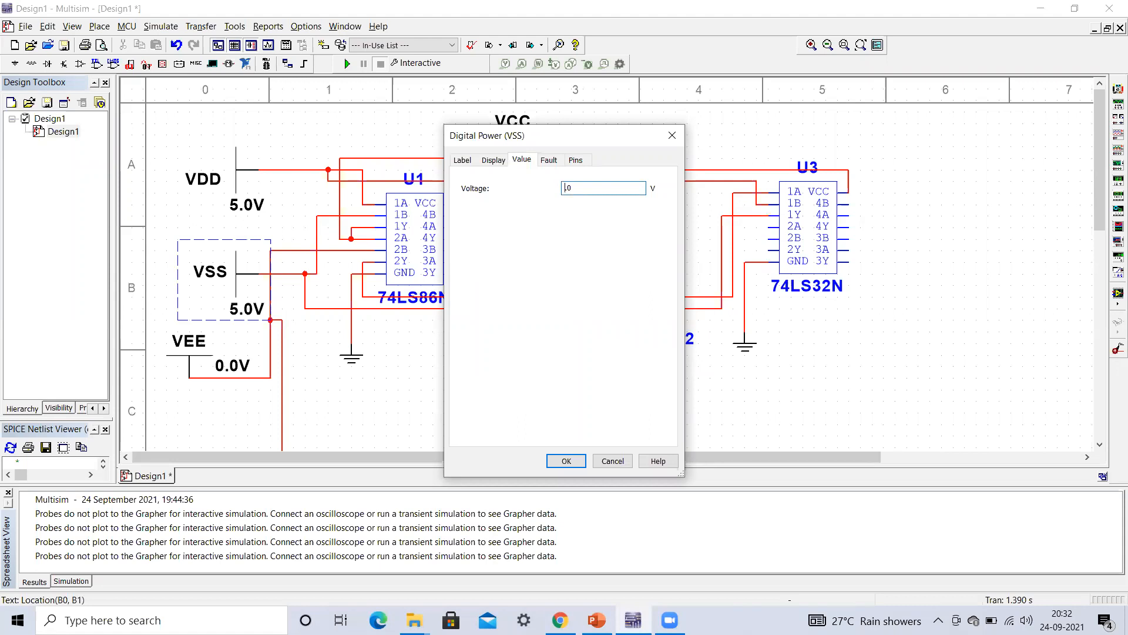
left_click(567, 461)
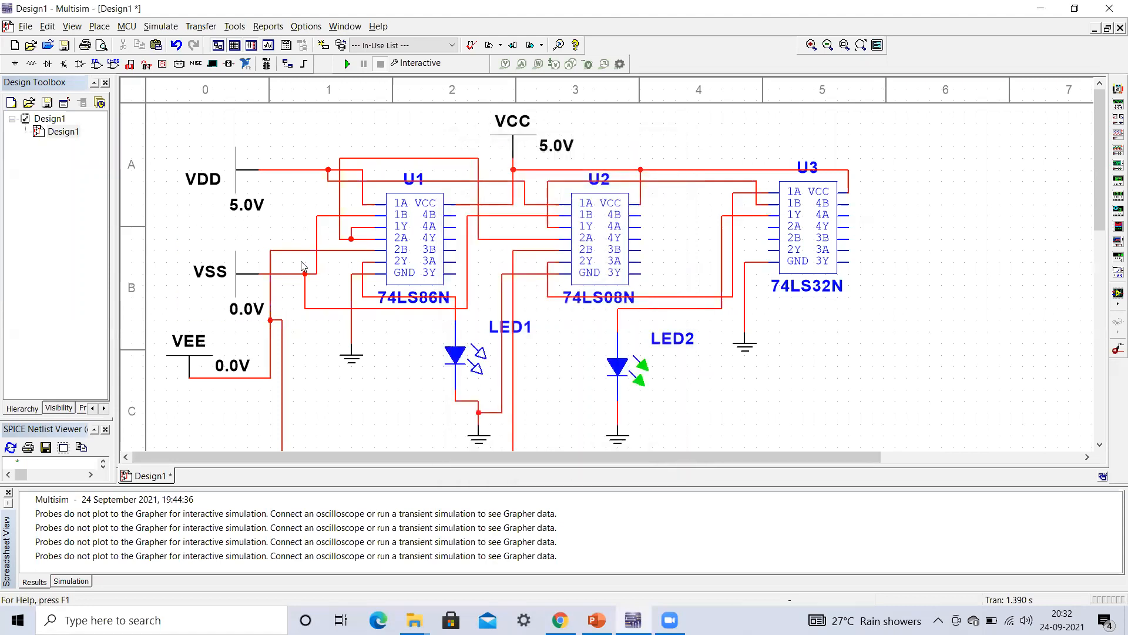
Set VDD to 0.0 V, and run and stop the simulation to check both LEDs.
double_click(238, 211)
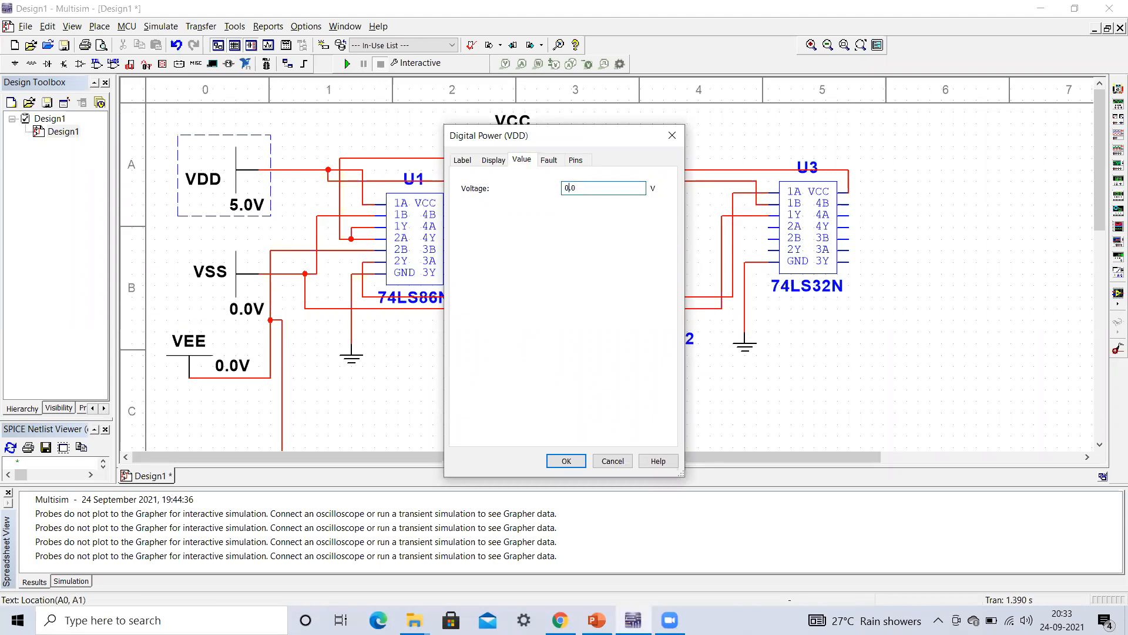
type("0.0")
left_click(567, 460)
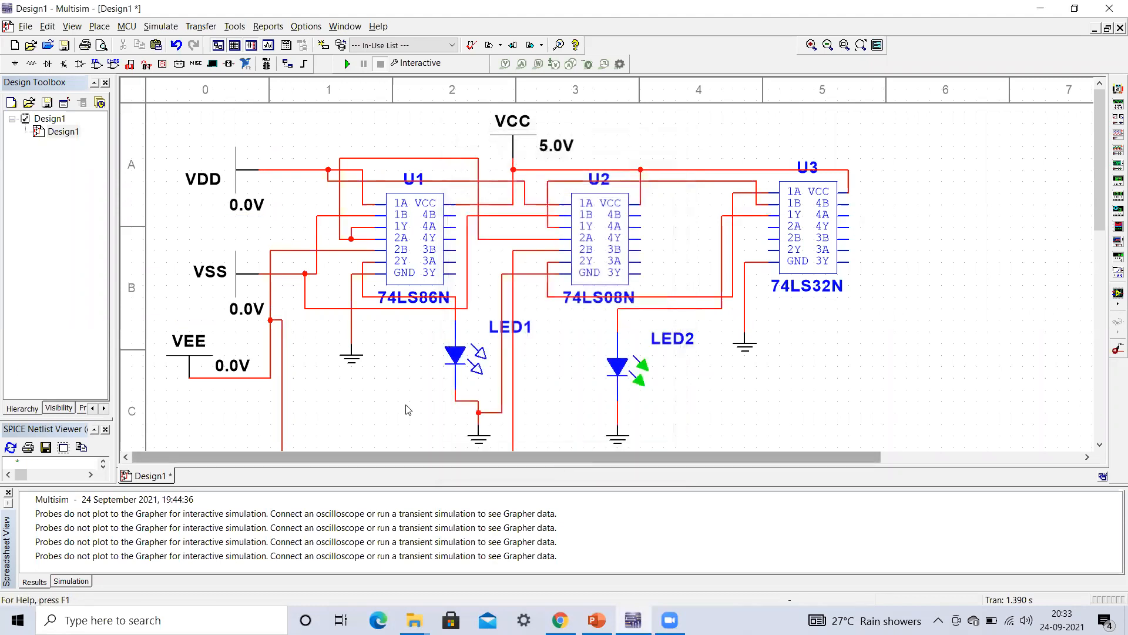
left_click(351, 65)
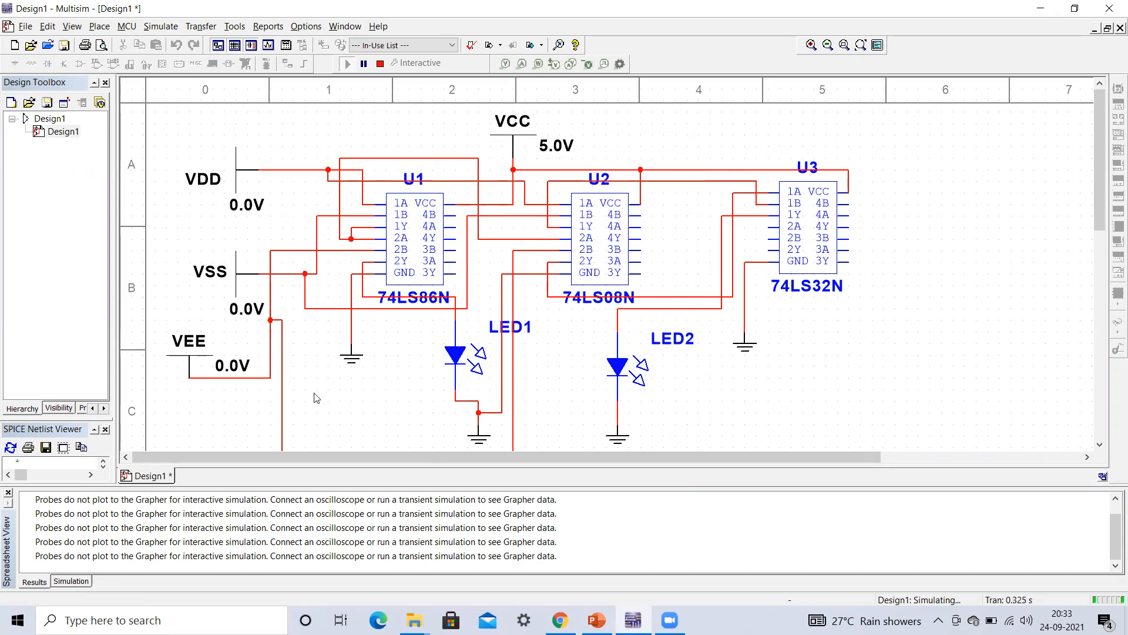
left_click(380, 64)
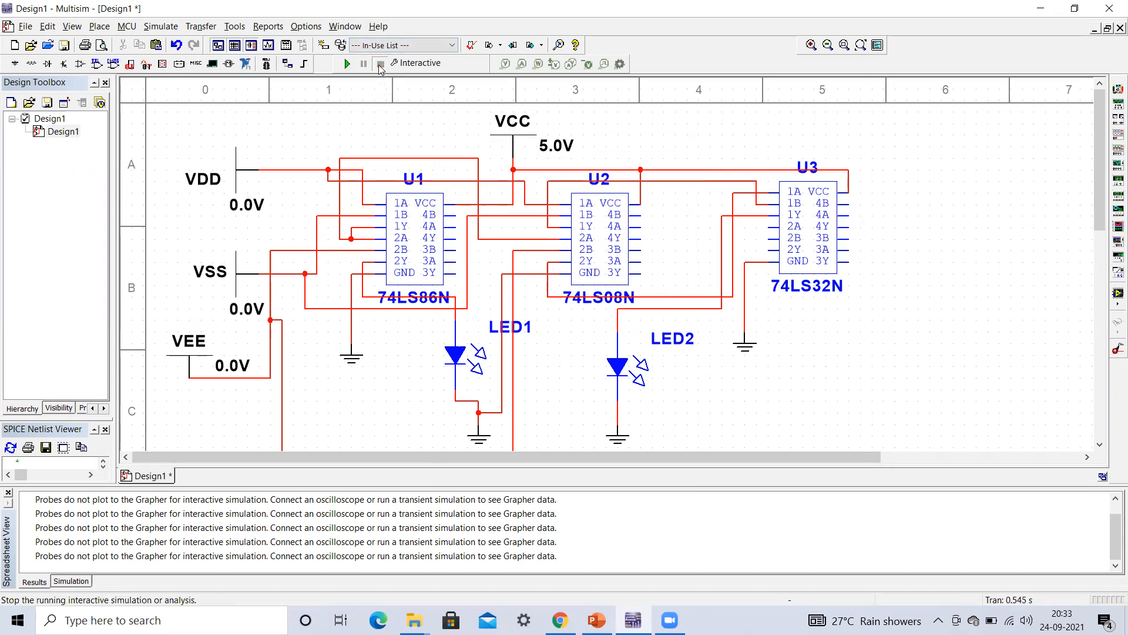
Set the VEE digital power voltage to 5.0 V.
double_click(216, 367)
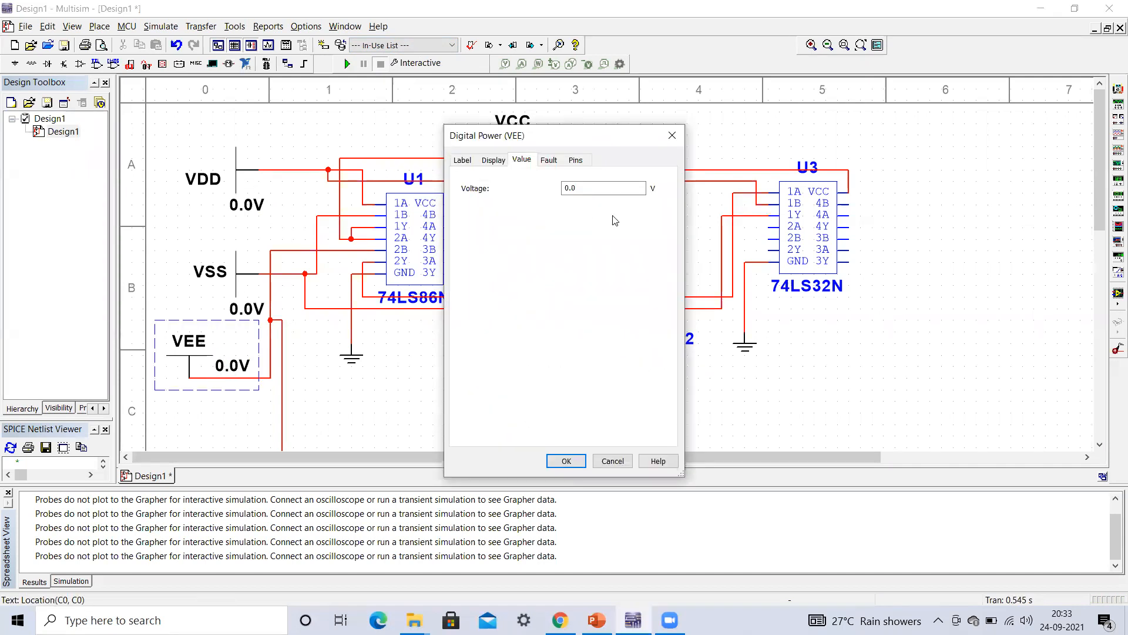
left_click(568, 187)
key("Right")
type("5")
left_click(566, 460)
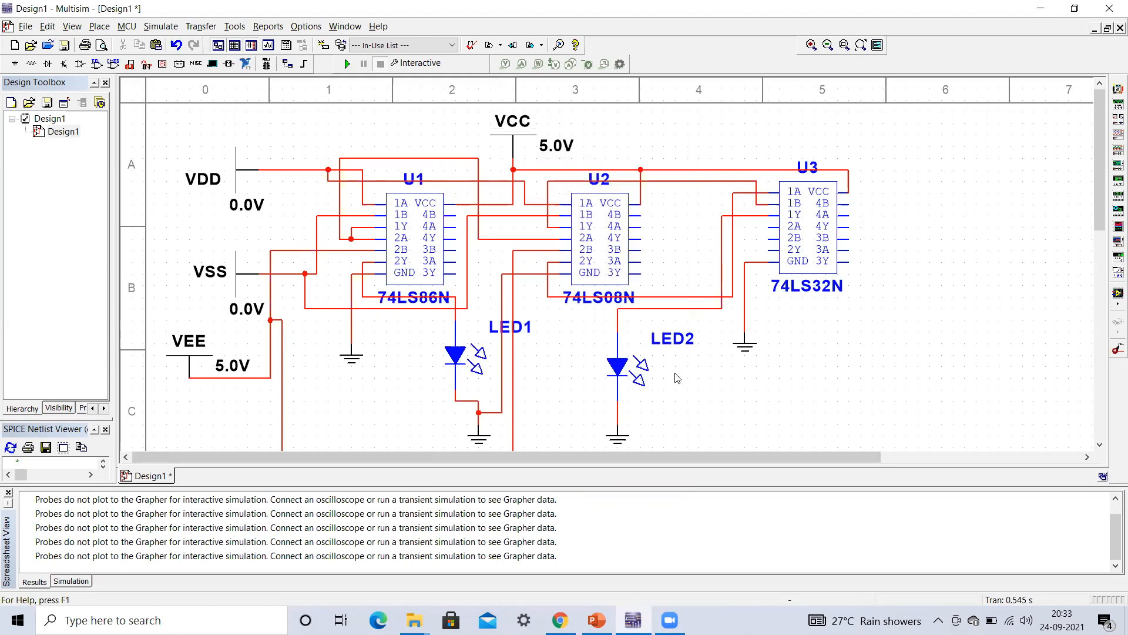
Simulate the circuit with only VEE high, comparing both LEDs with the full adder truth table in PowerPoint, and stop the simulation.
left_click(345, 64)
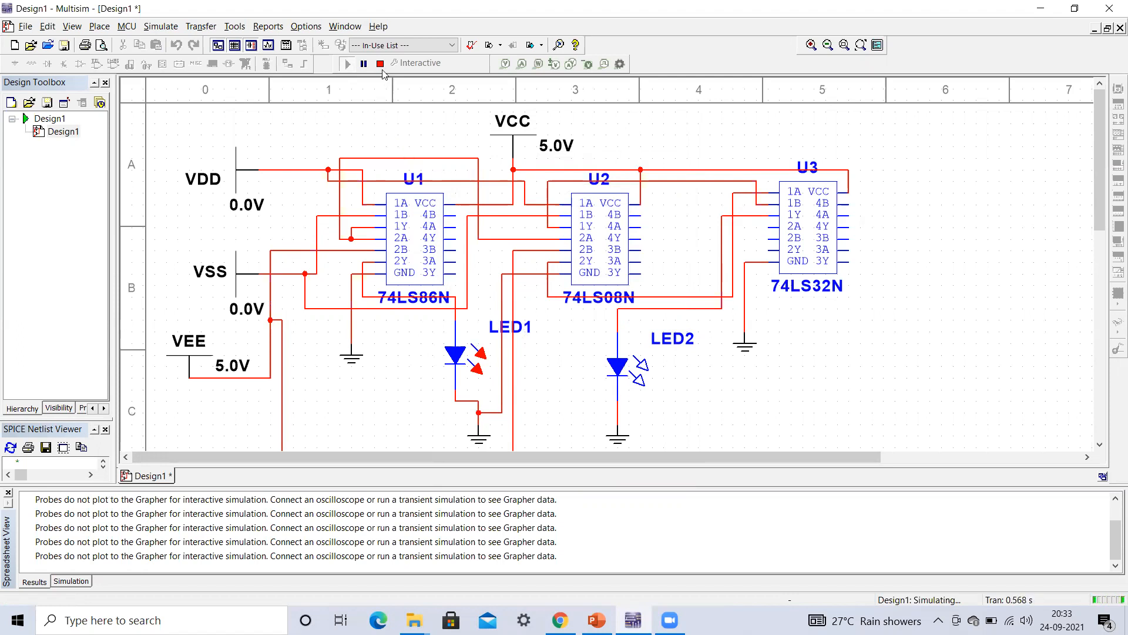
left_click(596, 620)
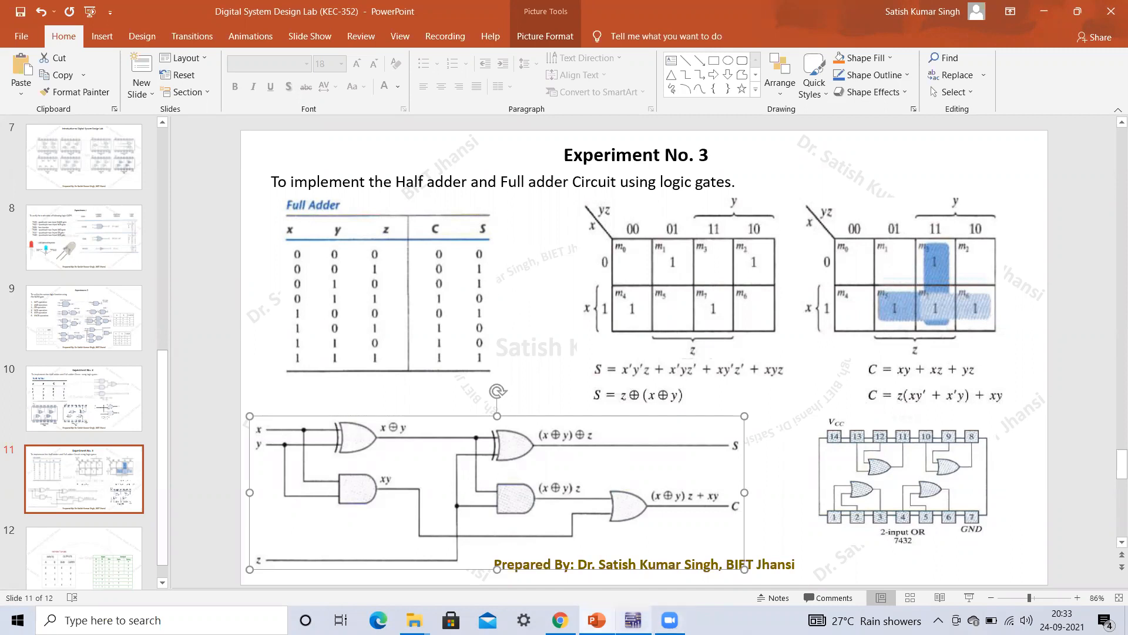
left_click(633, 620)
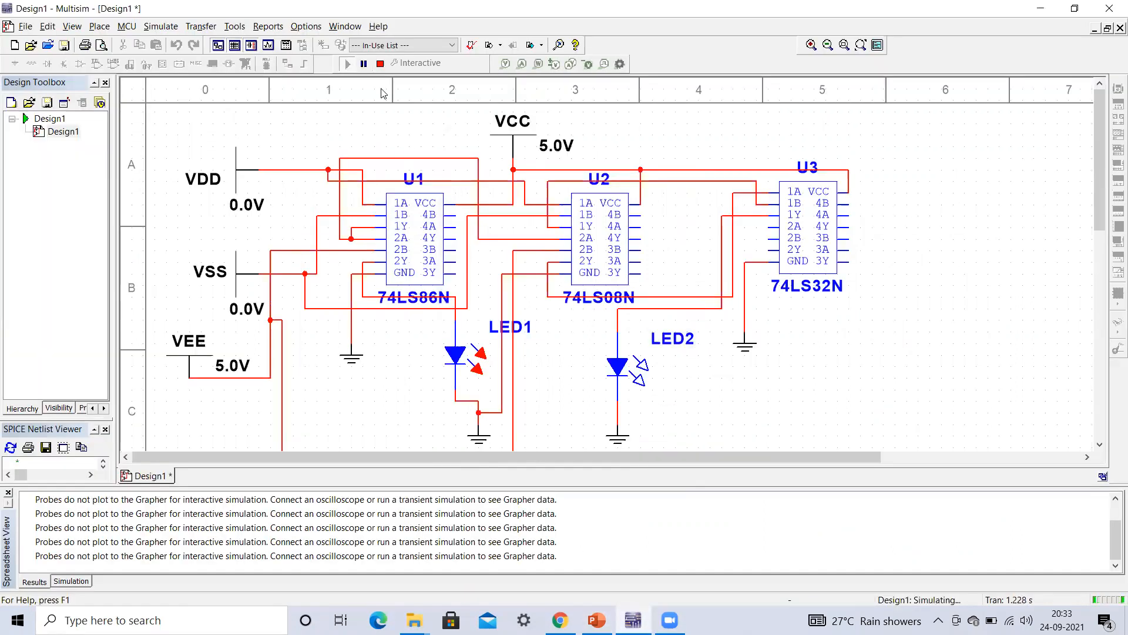
left_click(380, 65)
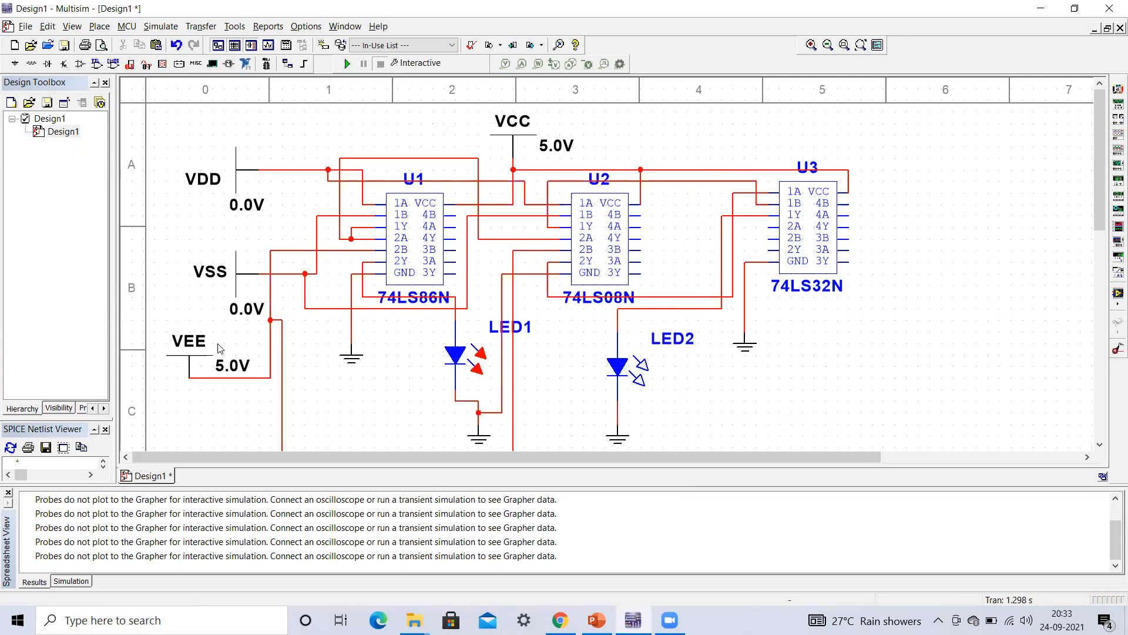
Set the VEE digital power voltage to 0.0 V.
double_click(222, 369)
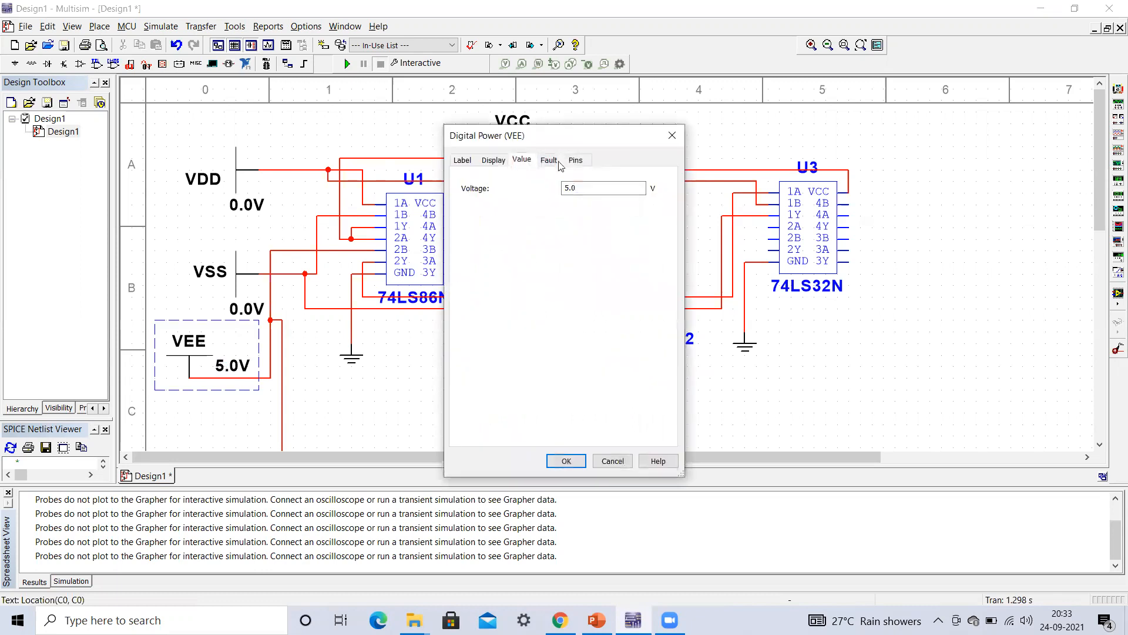
left_click(569, 188)
left_click(565, 461)
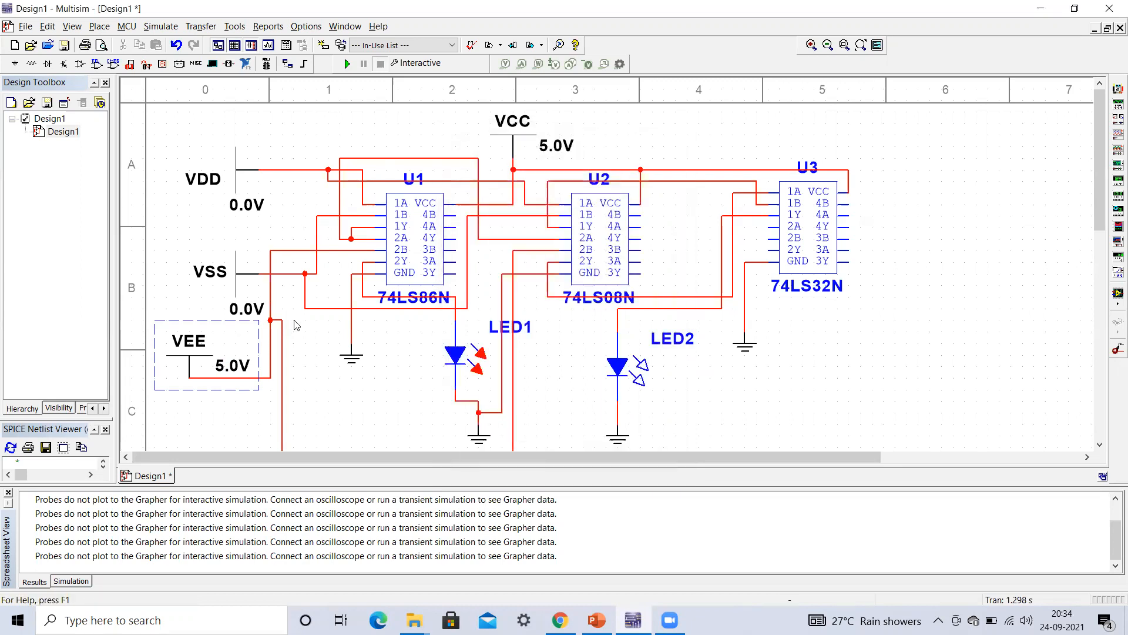
Set VSS to 5.0 V, and run and stop the simulation to check both LEDs.
double_click(239, 314)
left_click(570, 188)
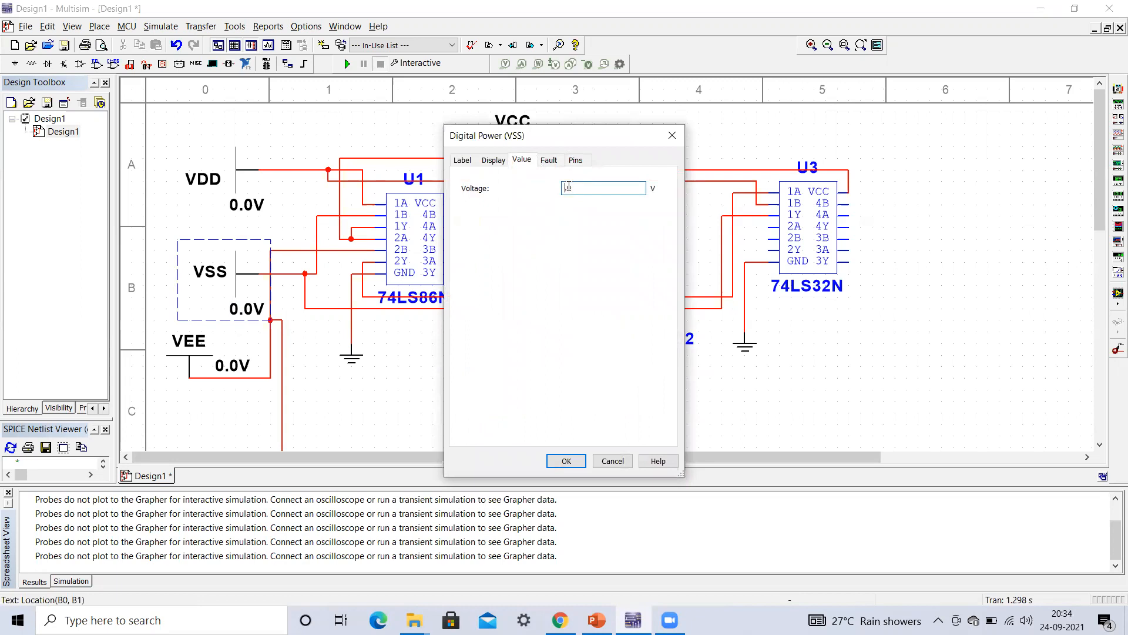
left_click(574, 462)
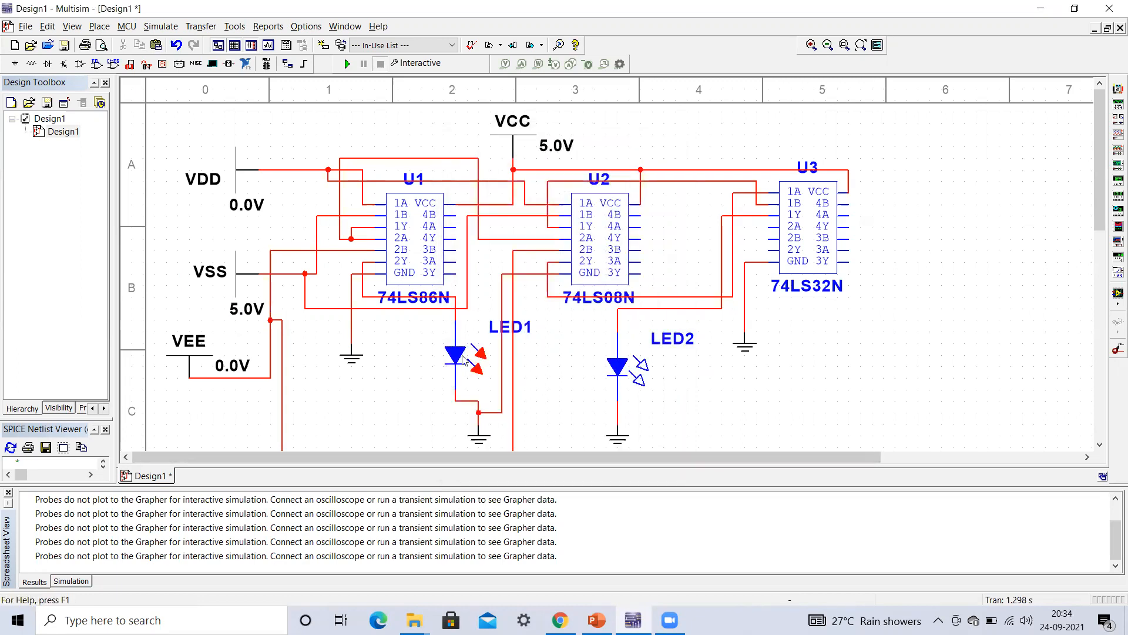
left_click(349, 61)
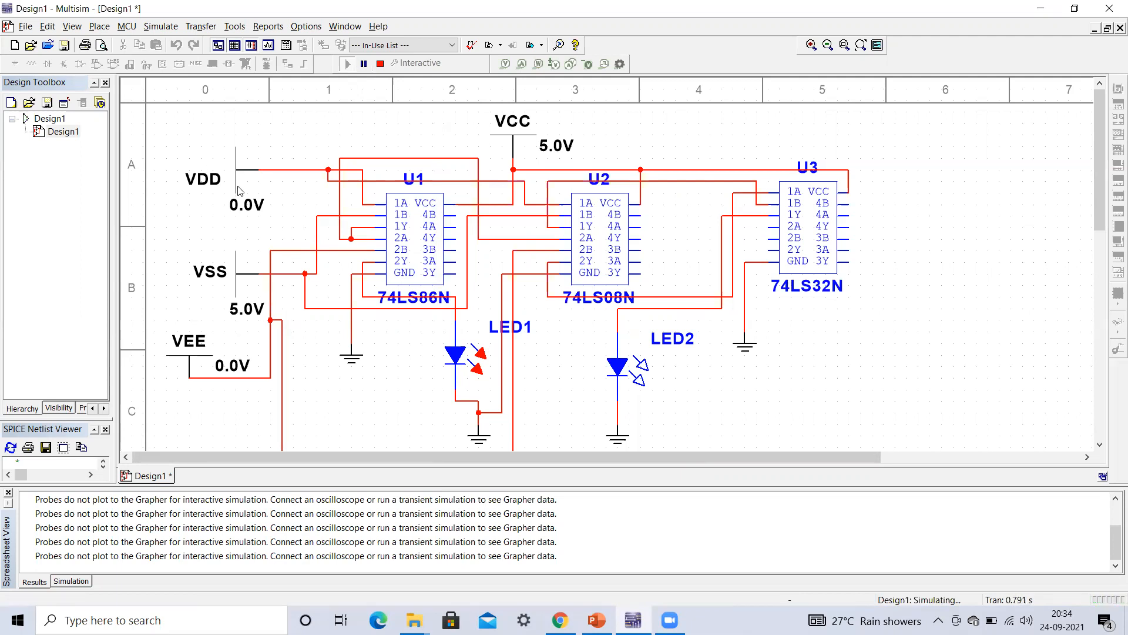
left_click(381, 64)
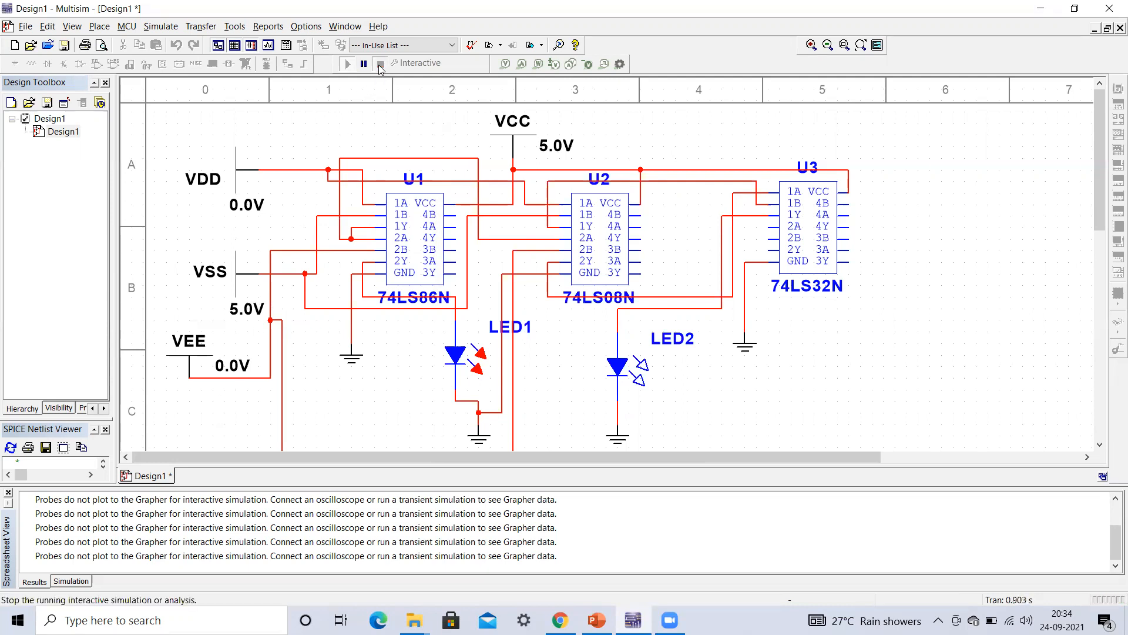
Set VEE to 5.0 V for the input combination with both VSS and VEE high.
double_click(221, 367)
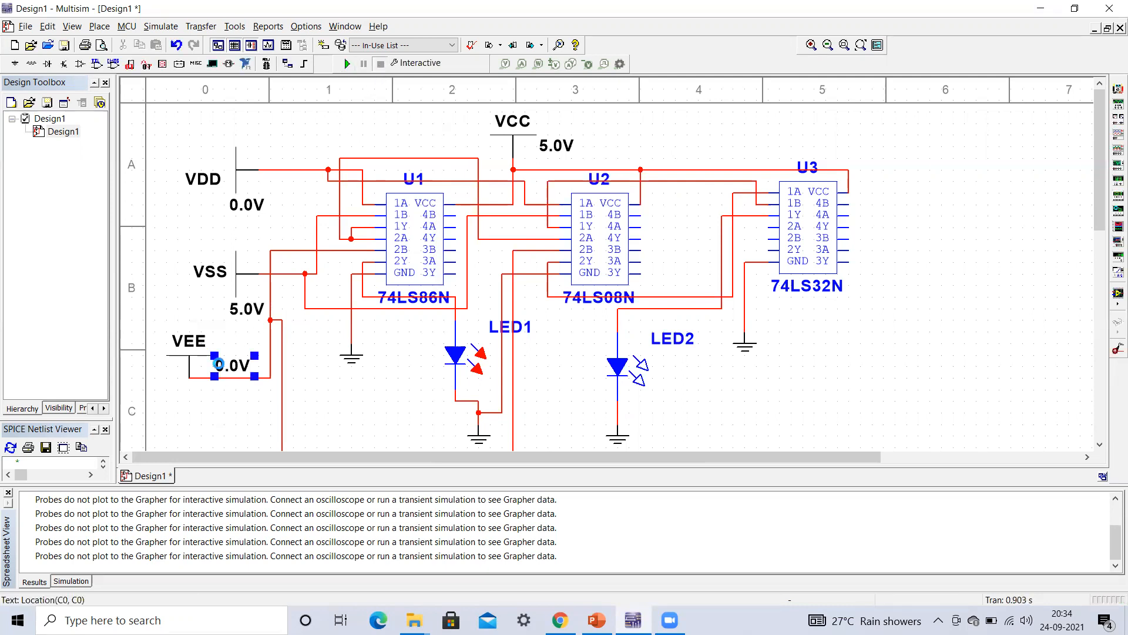
left_click(568, 187)
key("BackSpace")
type("5")
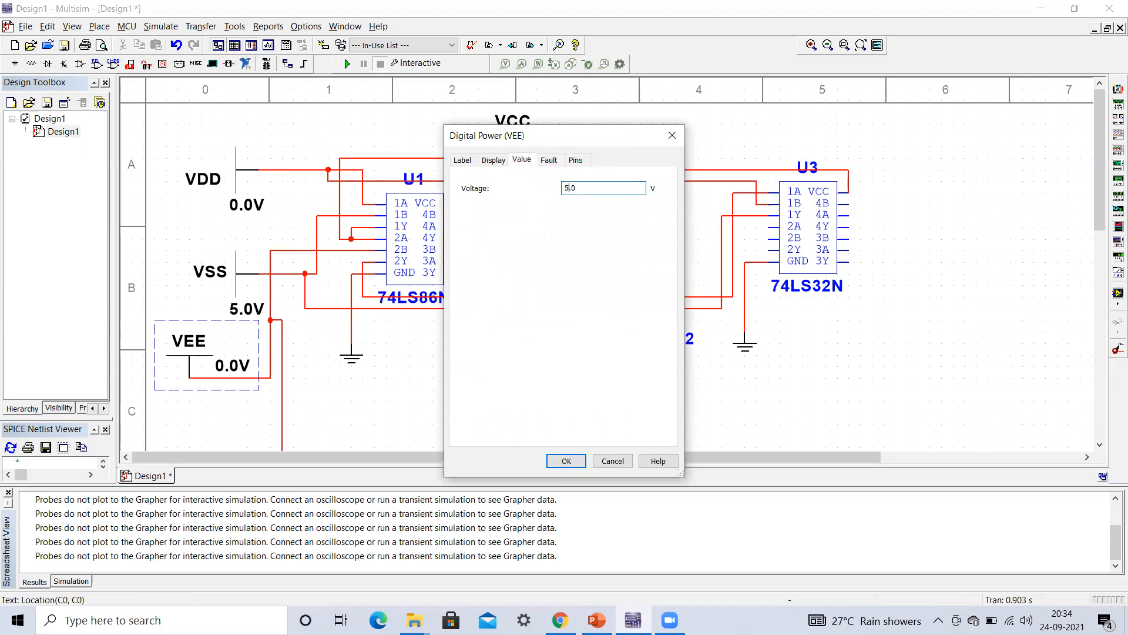
left_click(564, 461)
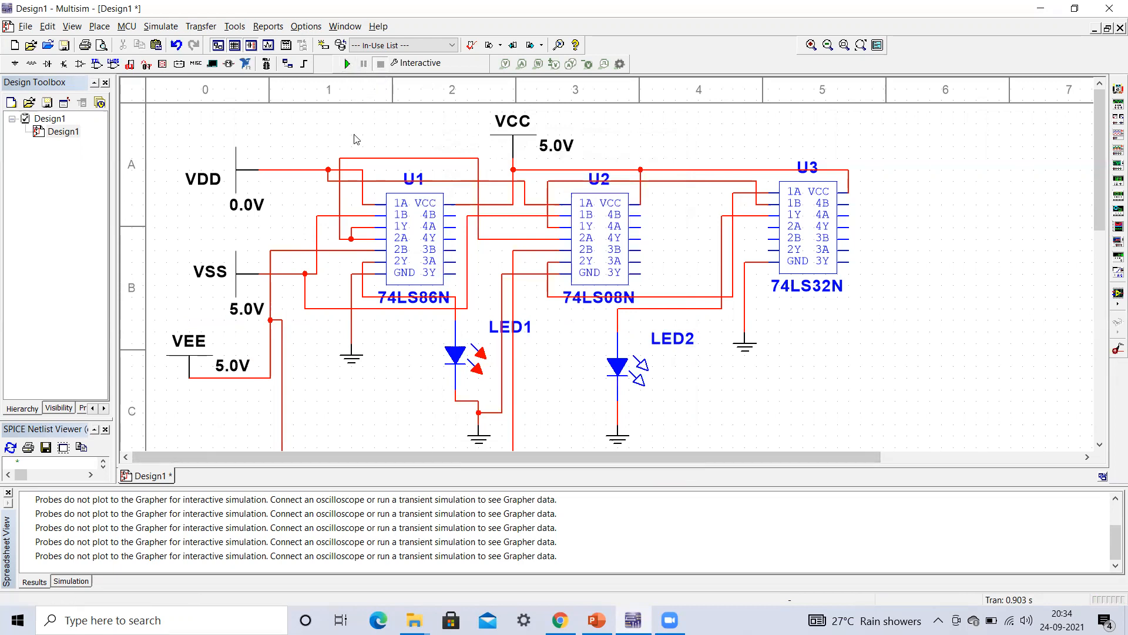
Simulate the circuit with VSS and VEE high, comparing both LEDs with the full adder truth table in PowerPoint, and stop the simulation.
left_click(347, 64)
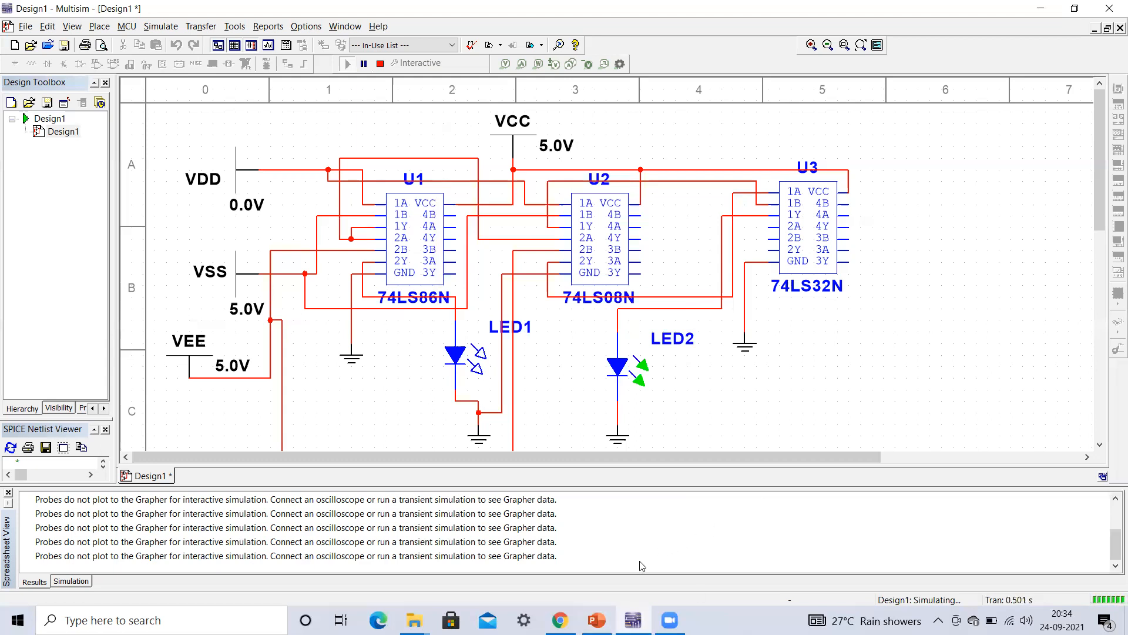
left_click(597, 620)
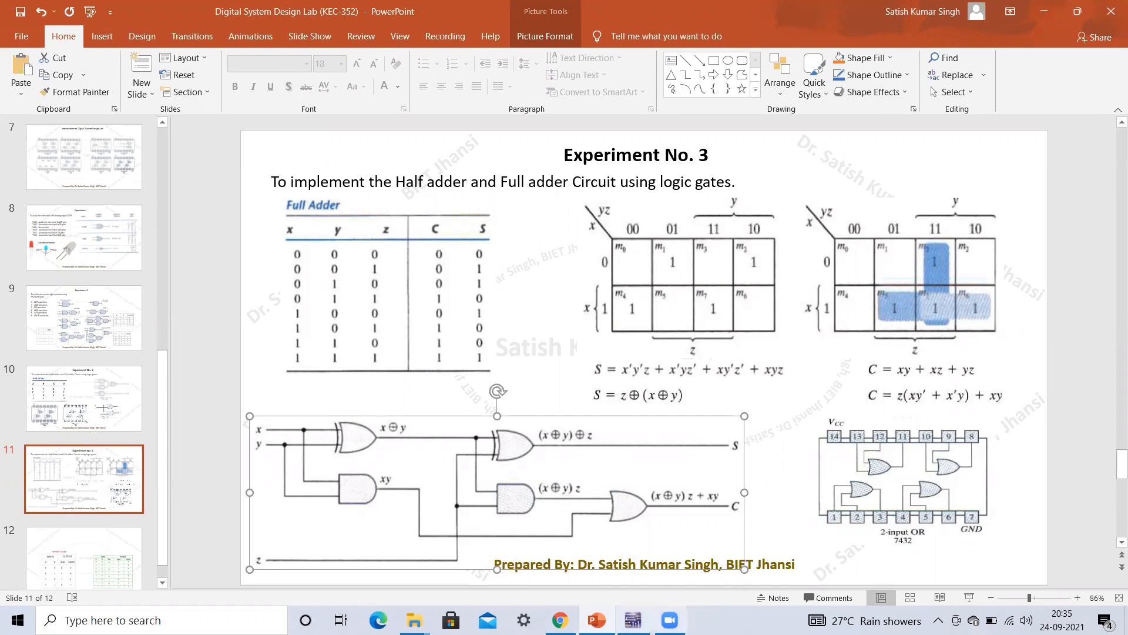
left_click(633, 620)
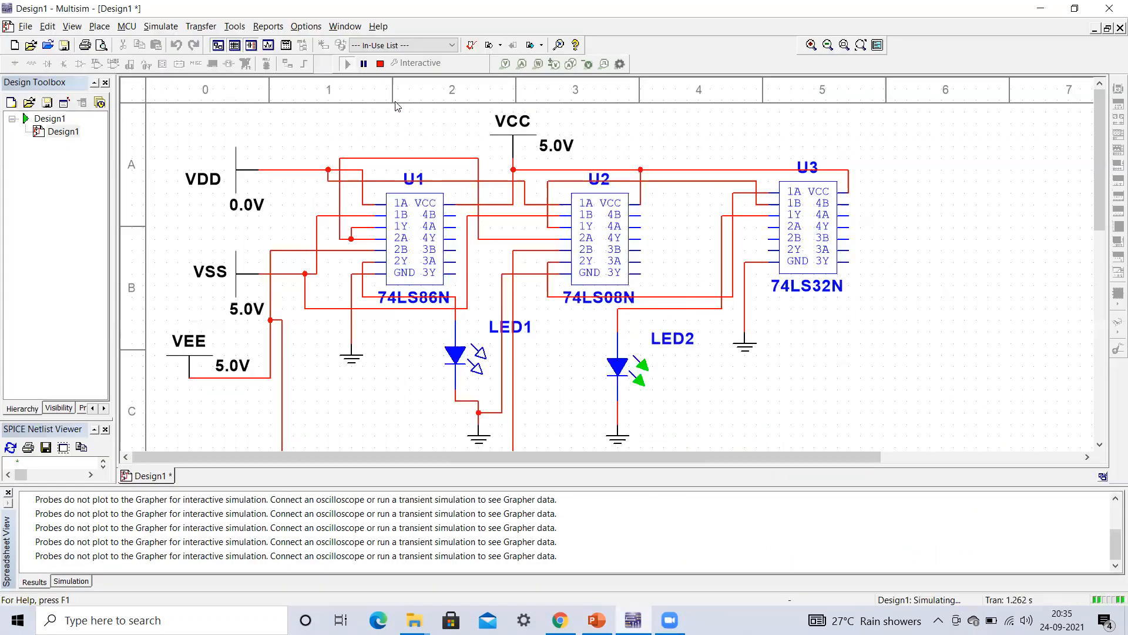
left_click(380, 66)
Set the VSS digital power voltage to 0.0 V.
double_click(228, 315)
left_click(569, 188)
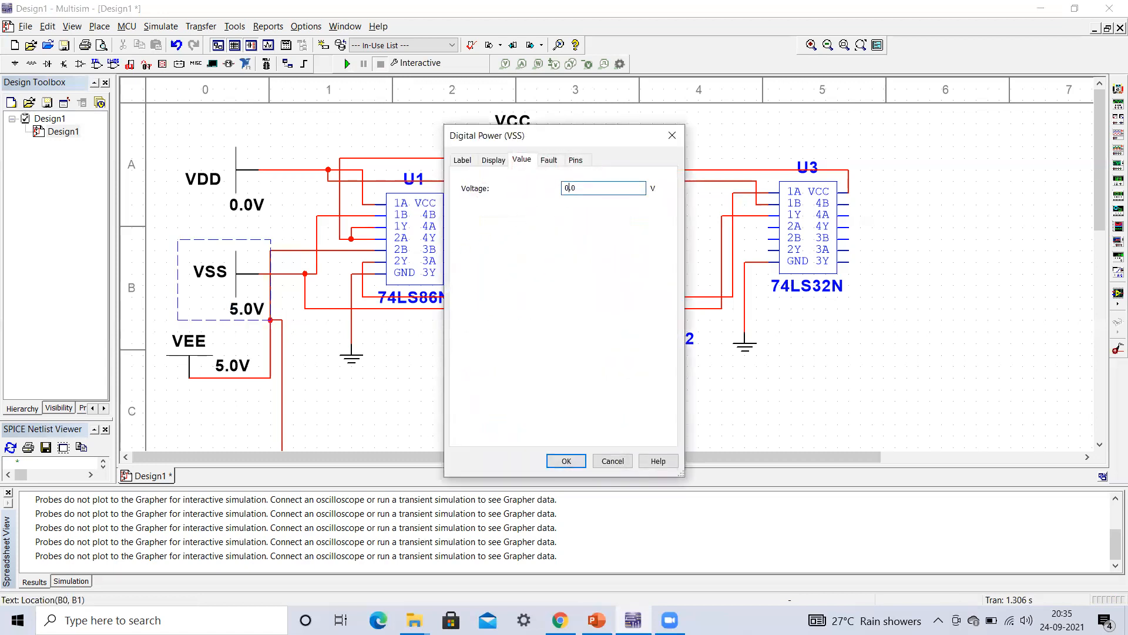
type("0")
left_click(566, 460)
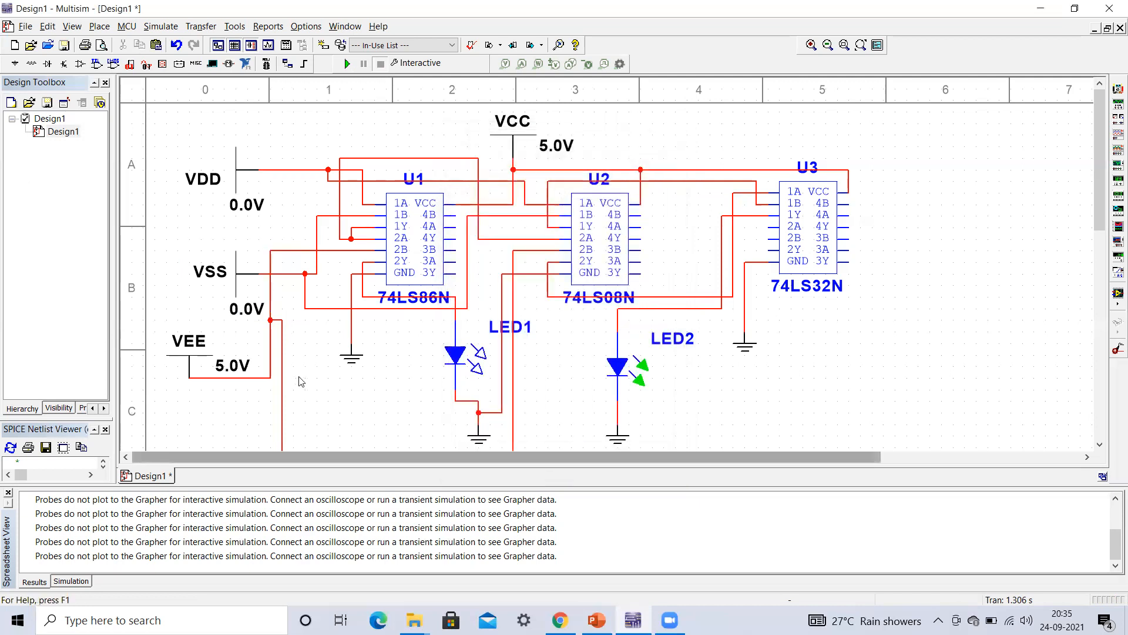
Set the VEE digital power voltage to 0.0 V.
left_click(219, 365)
double_click(218, 364)
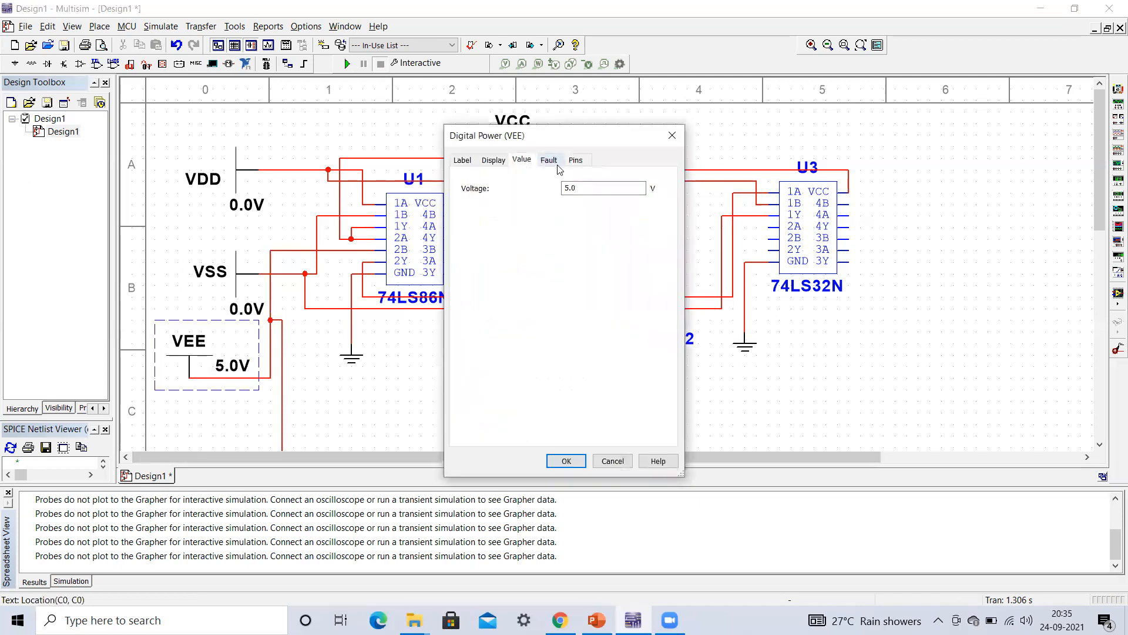
left_click(569, 187)
left_click(563, 461)
Set the VDD digital power voltage to 5.0 V.
double_click(235, 211)
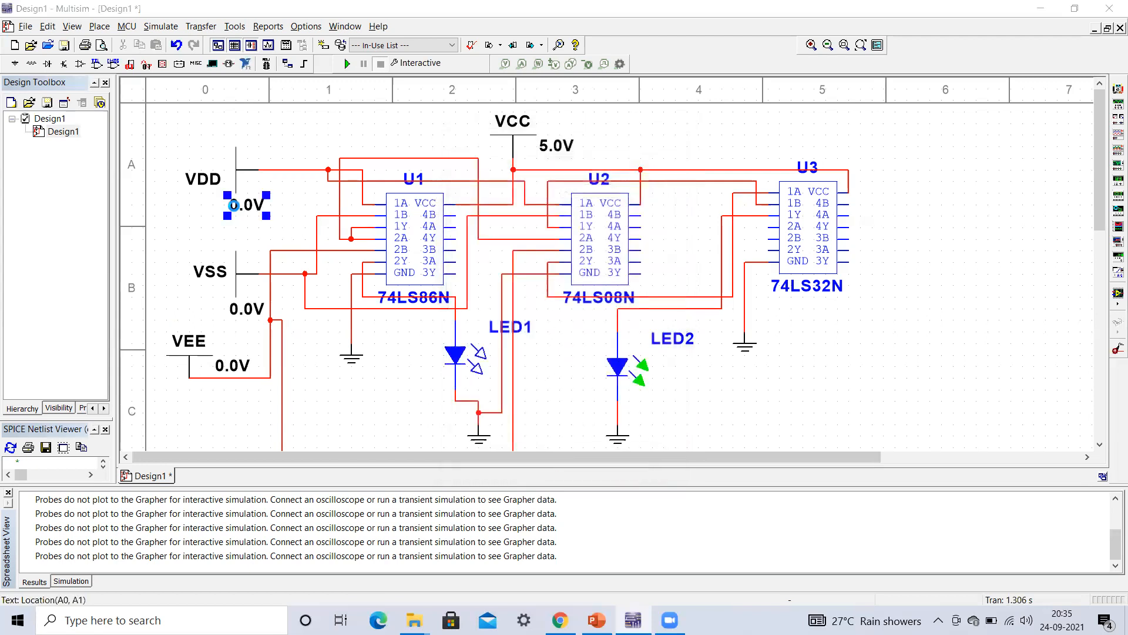
left_click(569, 187)
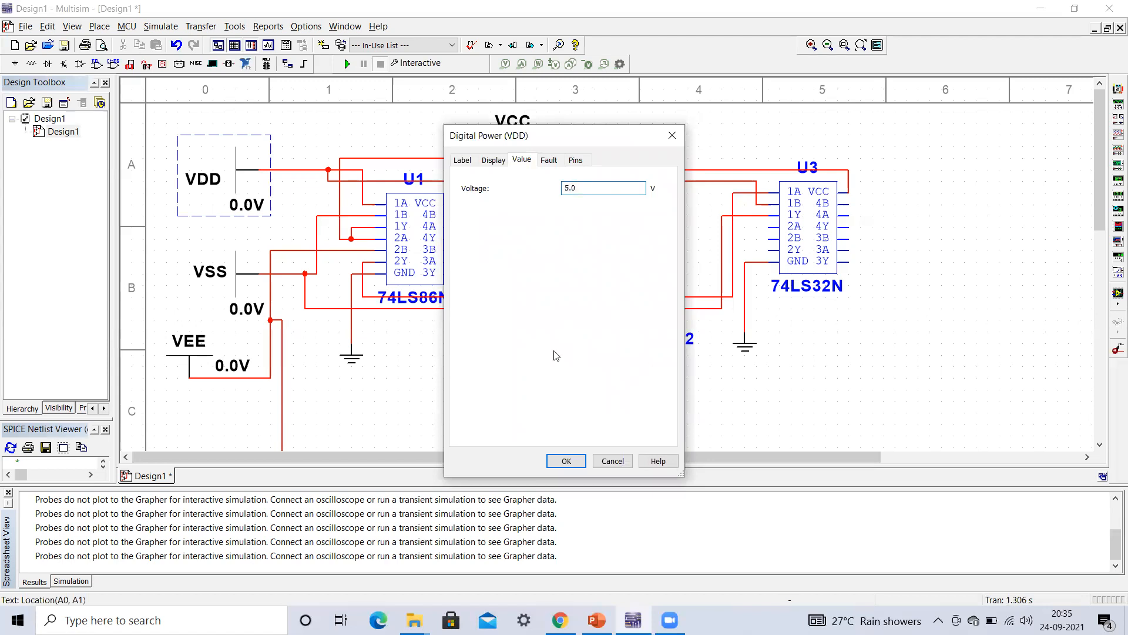
type("5")
left_click(566, 460)
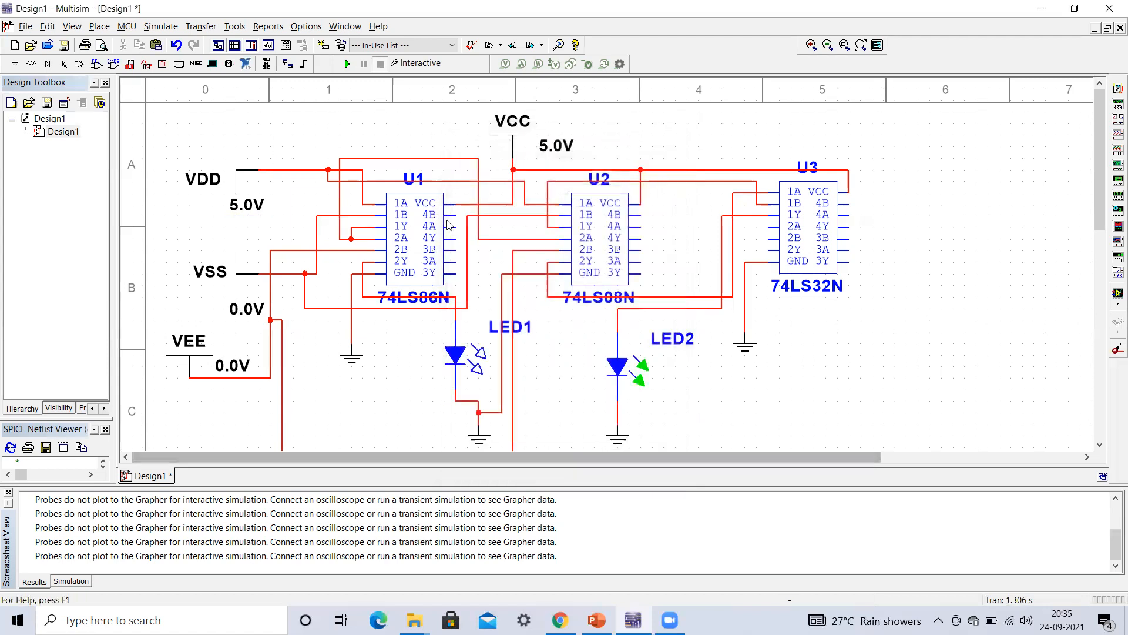
Simulate the full adder with only the VDD input high, check both LEDs, and stop the simulation.
left_click(347, 64)
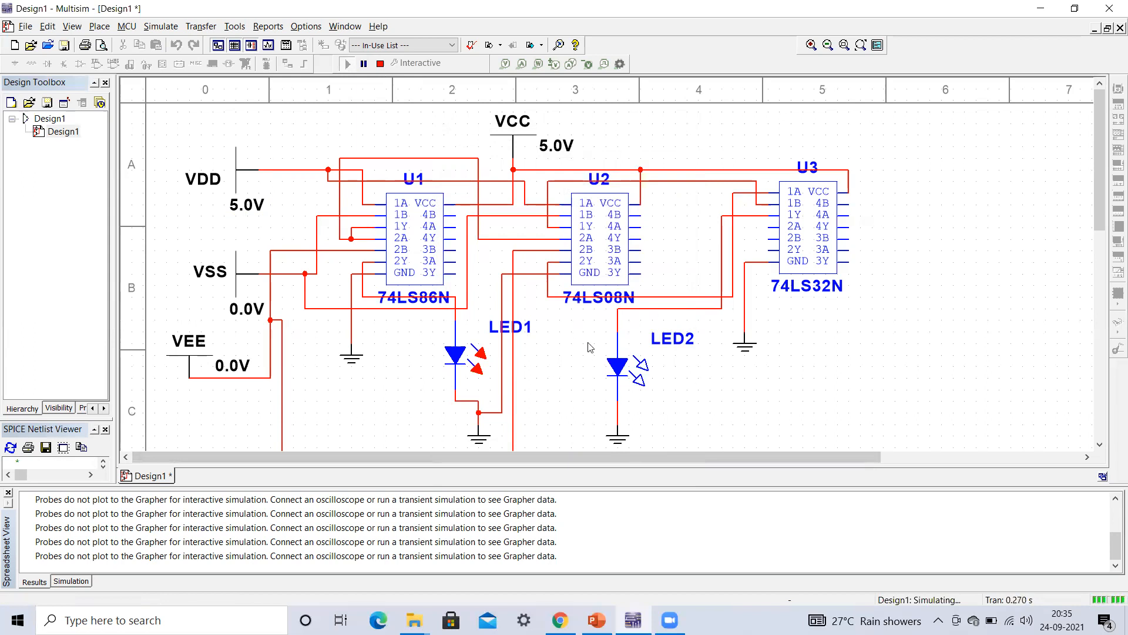
left_click(380, 65)
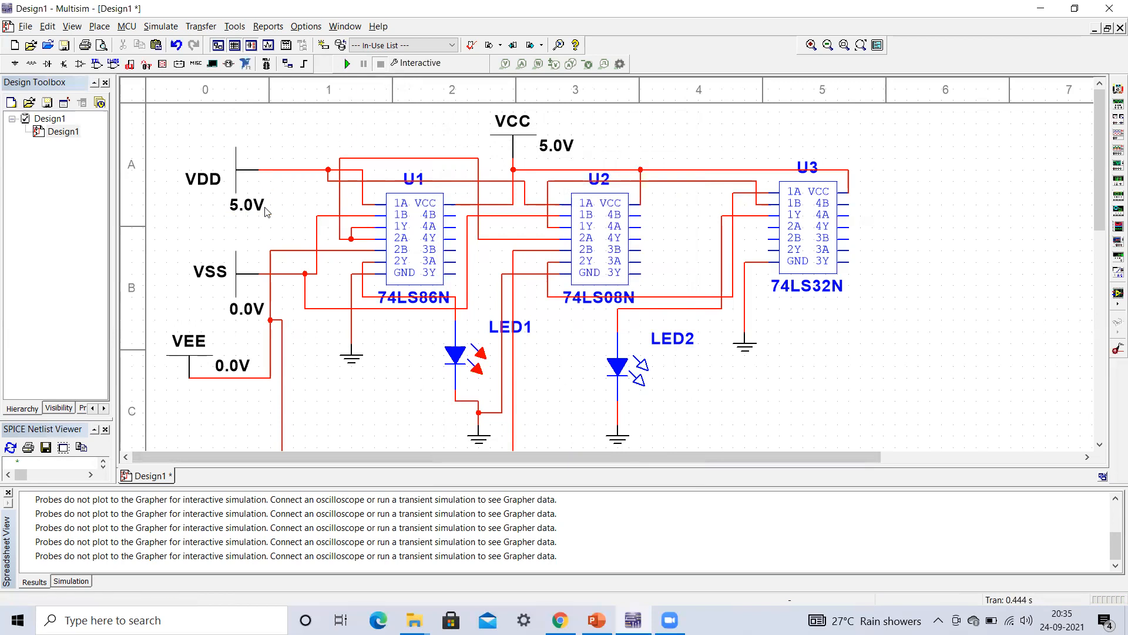
Set the VEE digital power voltage to 5.0 V, then simulate with VDD and VEE high and stop the simulation.
double_click(228, 368)
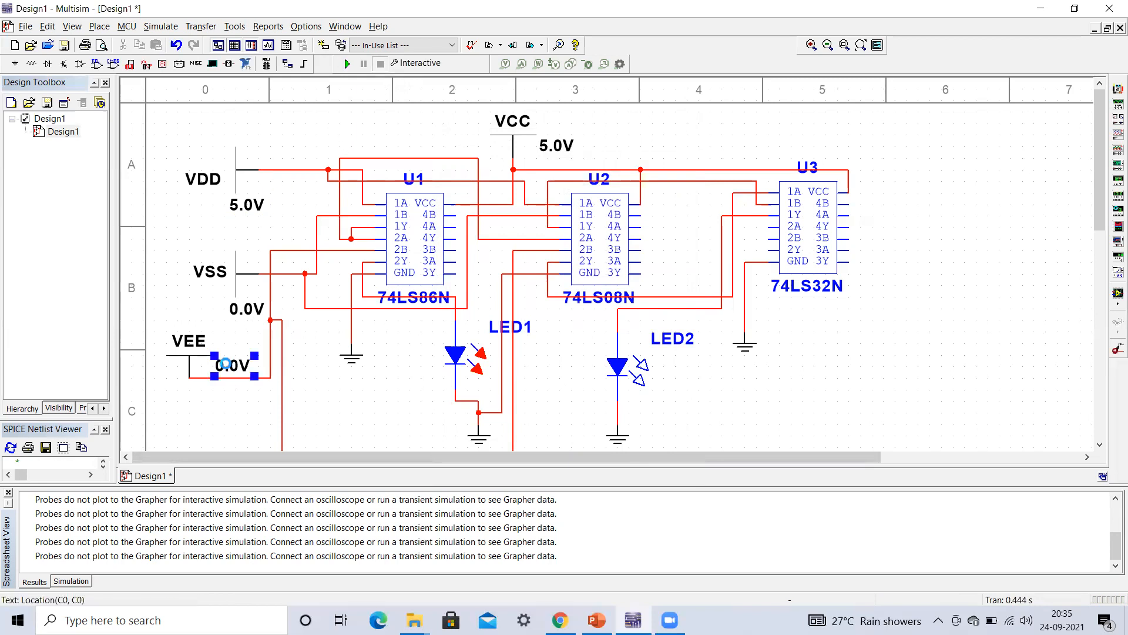
left_click(569, 186)
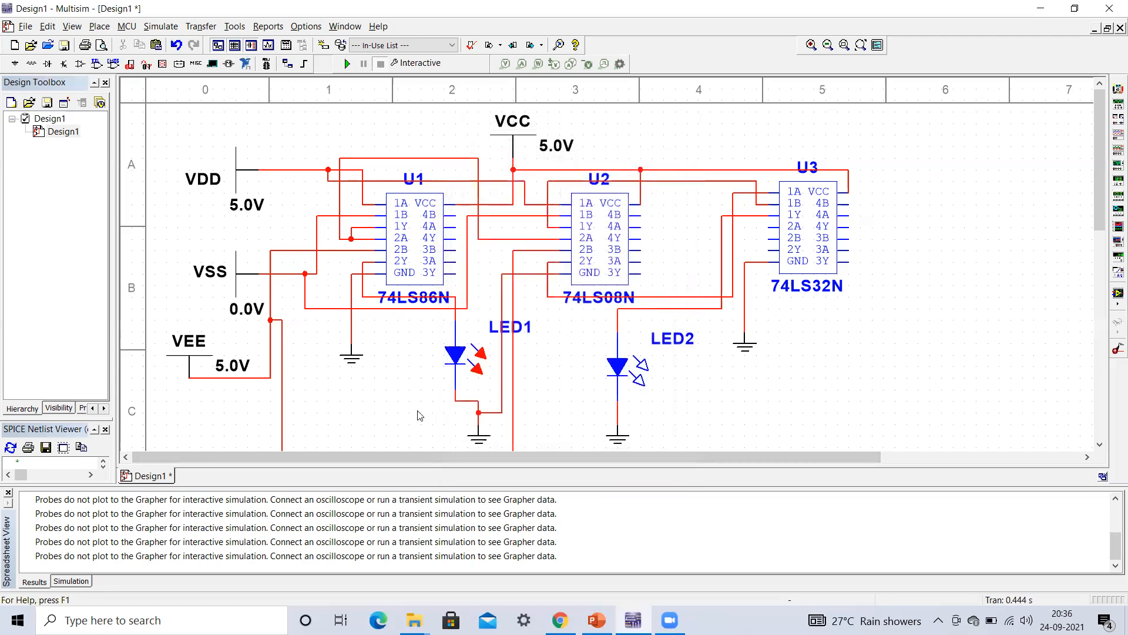
left_click(348, 62)
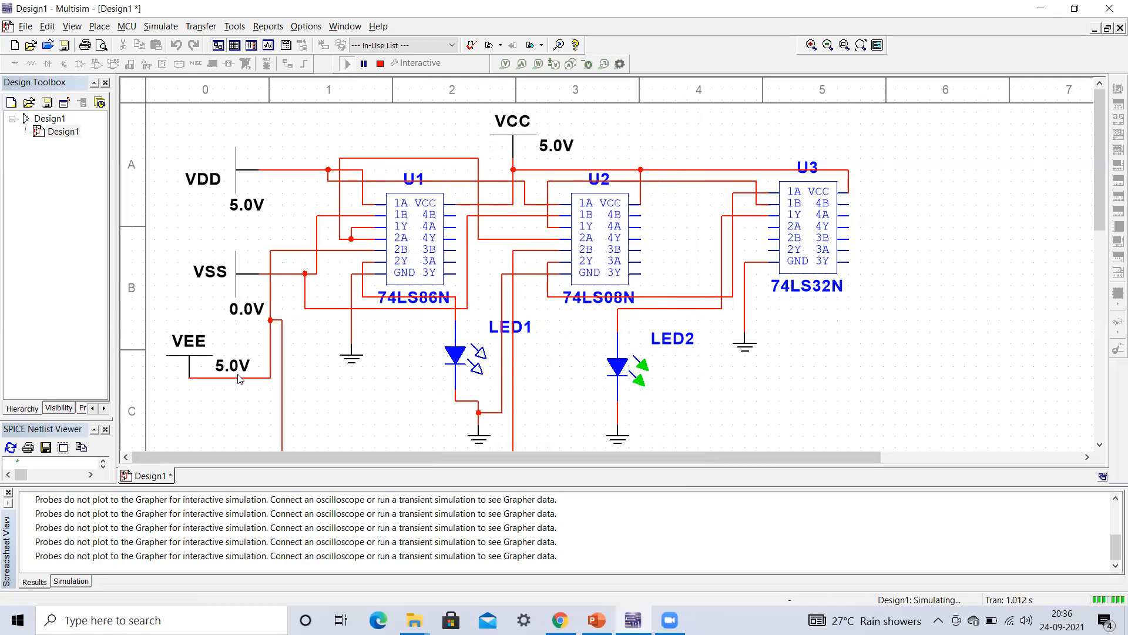
left_click(380, 62)
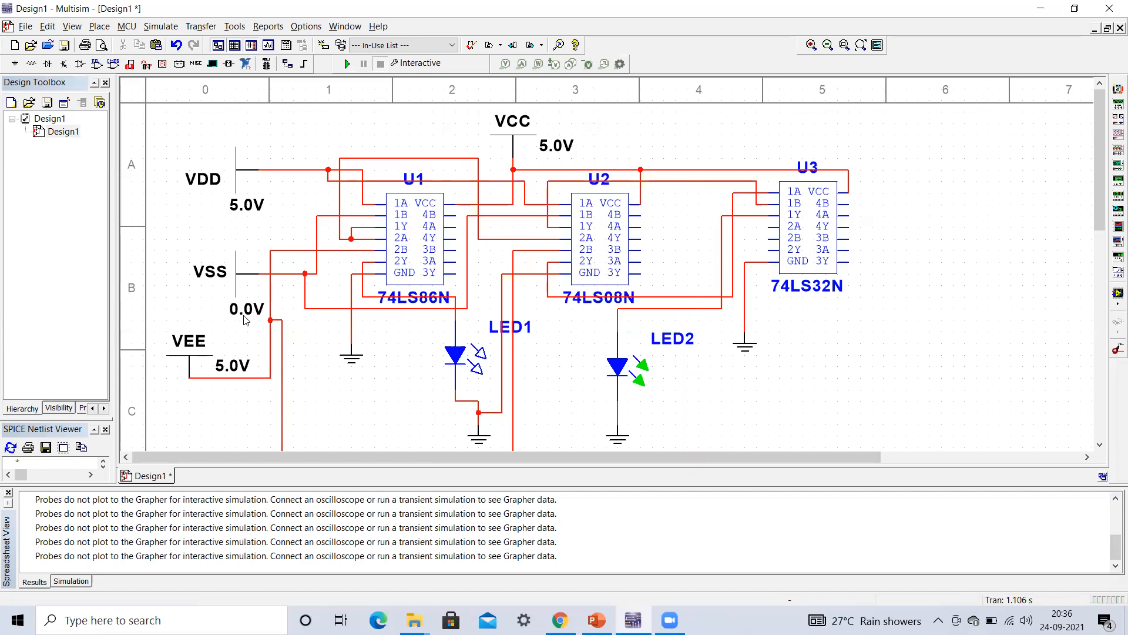
Set the VSS digital power voltage to 5.0 V.
double_click(264, 316)
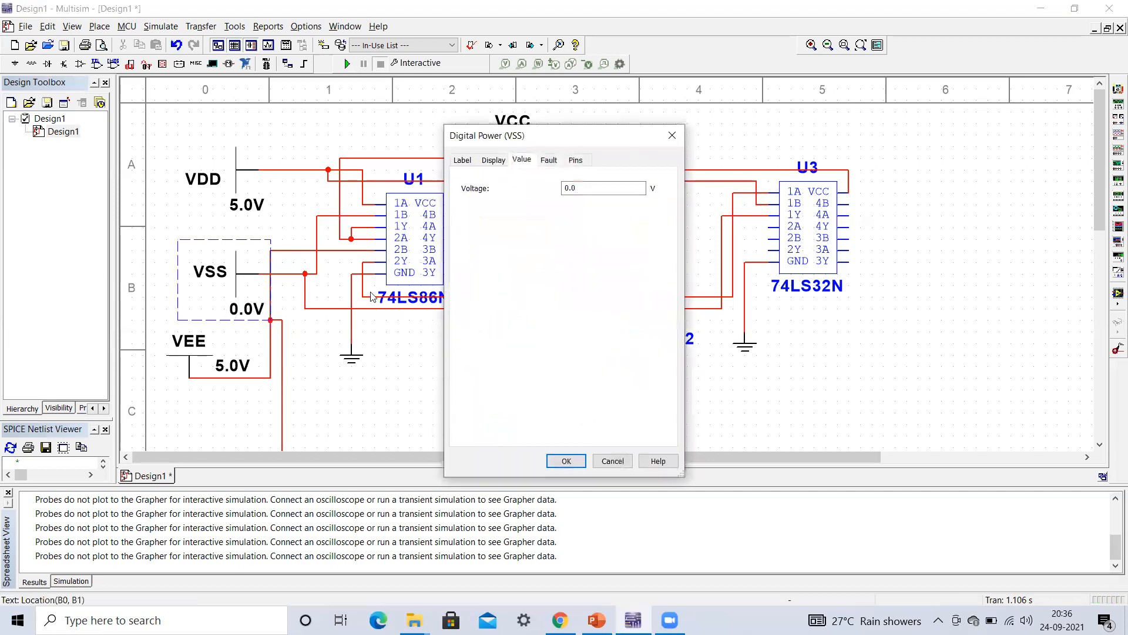
left_click(570, 187)
key("BackSpace")
type("5")
left_click(565, 461)
Set the VEE digital power voltage to 0.0 V.
double_click(221, 374)
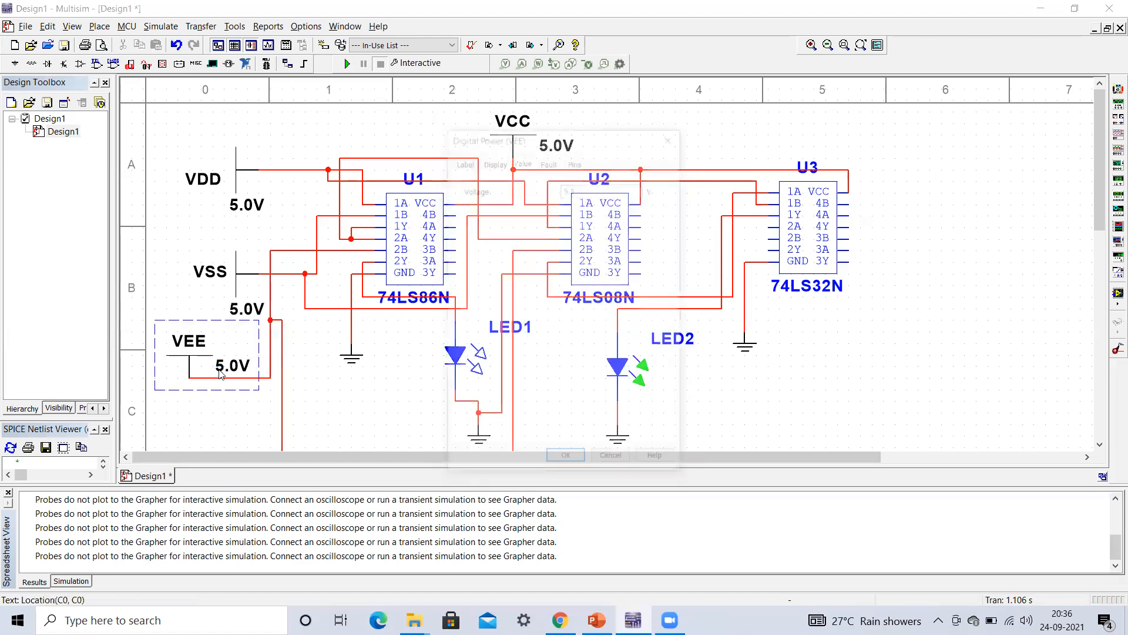
left_click(567, 186)
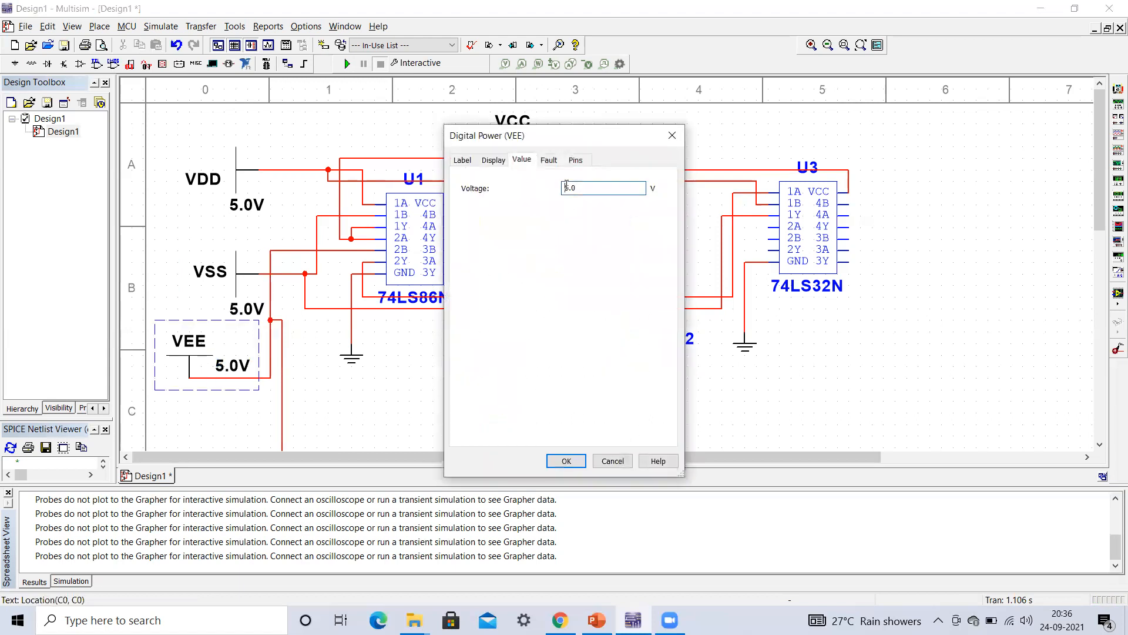
key("BackSpace")
type("0")
left_click(566, 461)
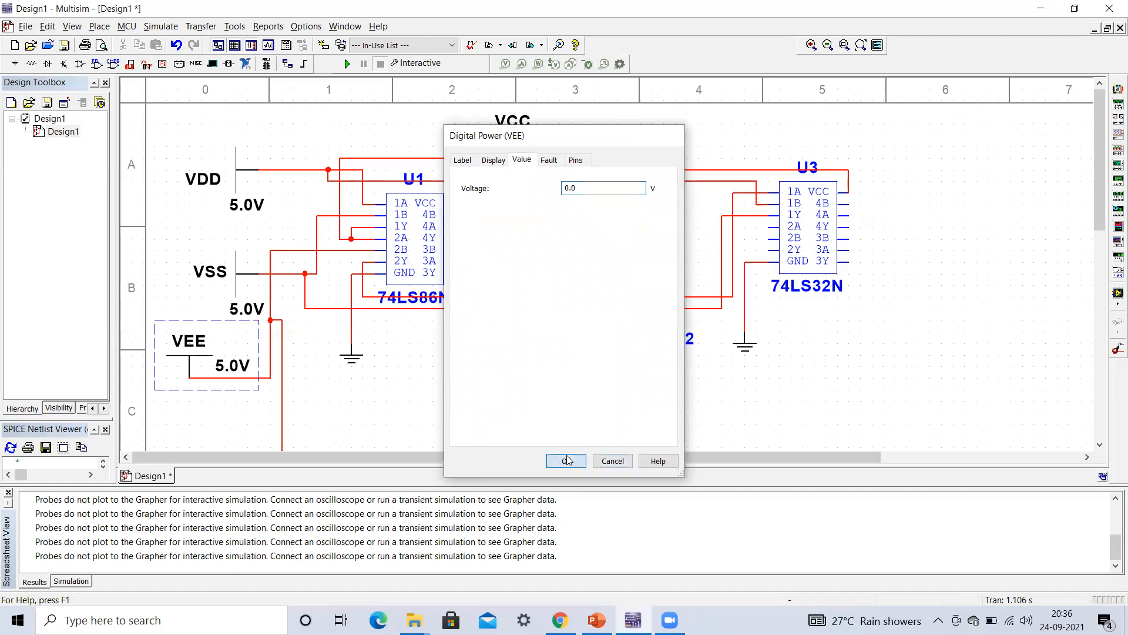
Simulate with VDD and VSS high, compare both LEDs with the full adder truth table in PowerPoint, and stop the simulation.
left_click(347, 65)
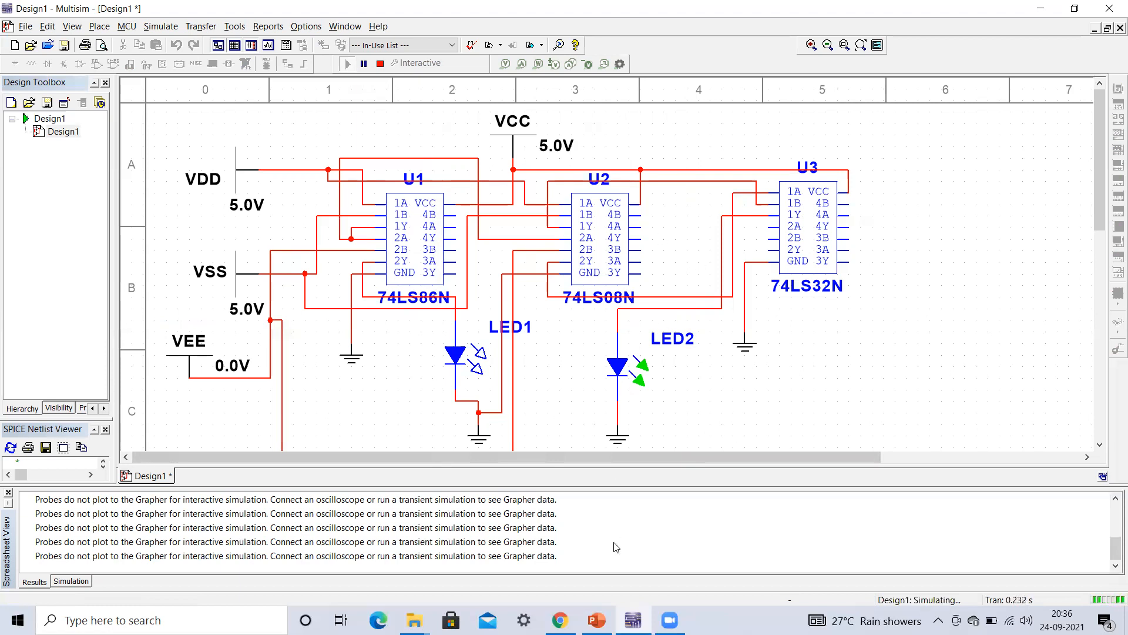
left_click(596, 620)
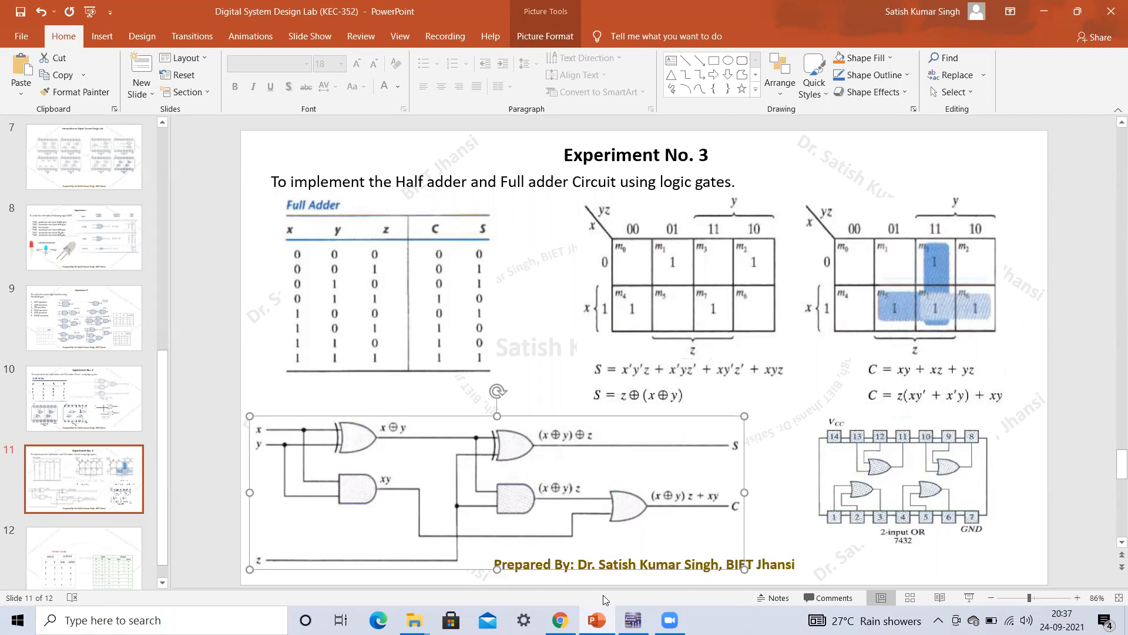
left_click(634, 620)
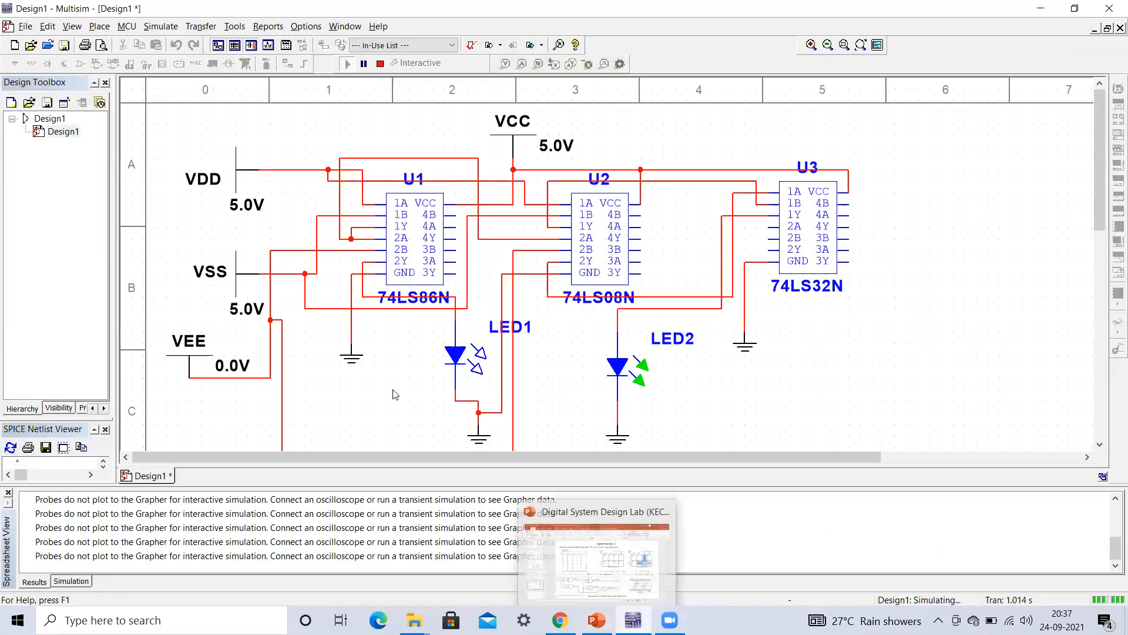
left_click(381, 65)
Set the VEE digital power voltage to 5.0 V and start the simulation with all three inputs high.
left_click(225, 367)
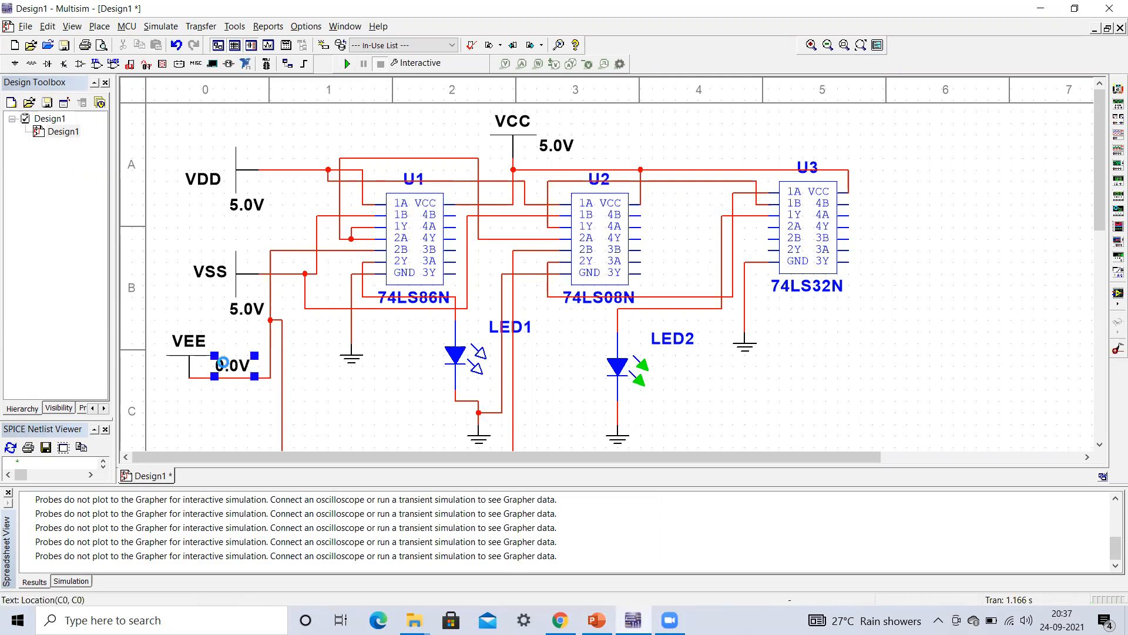
double_click(225, 368)
left_click(569, 189)
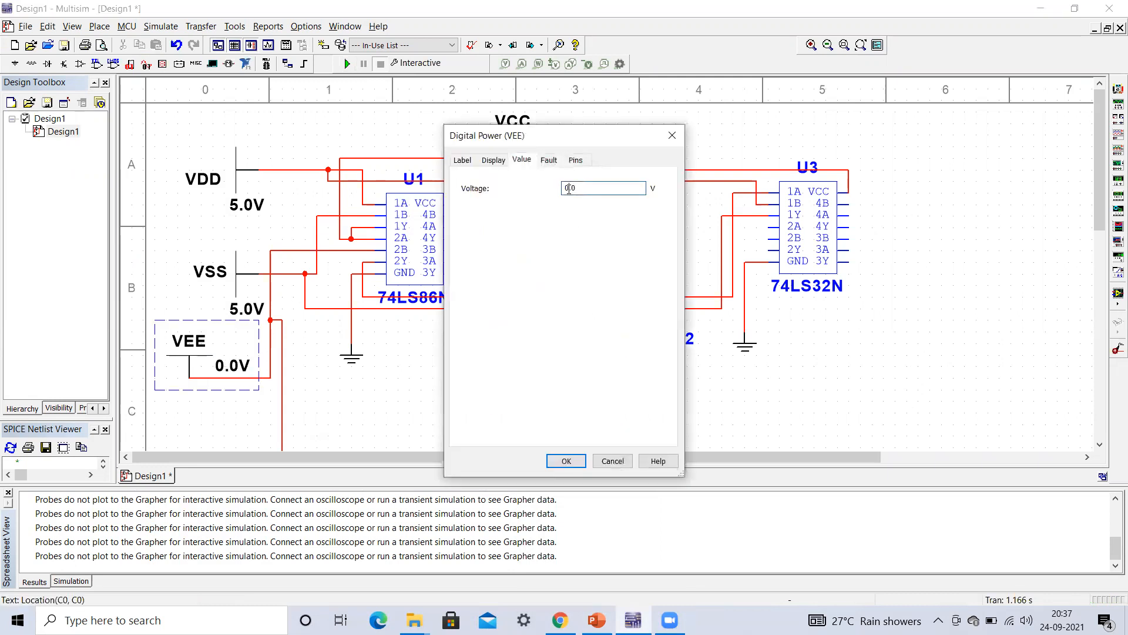
key("BackSpace")
type("5")
left_click(566, 461)
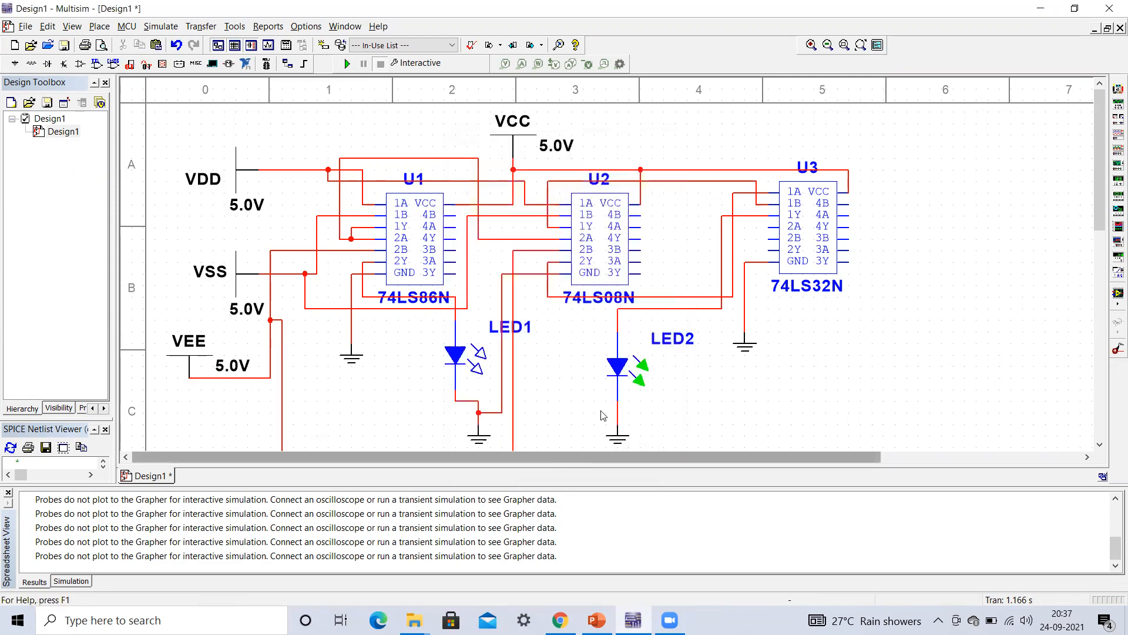
left_click(347, 63)
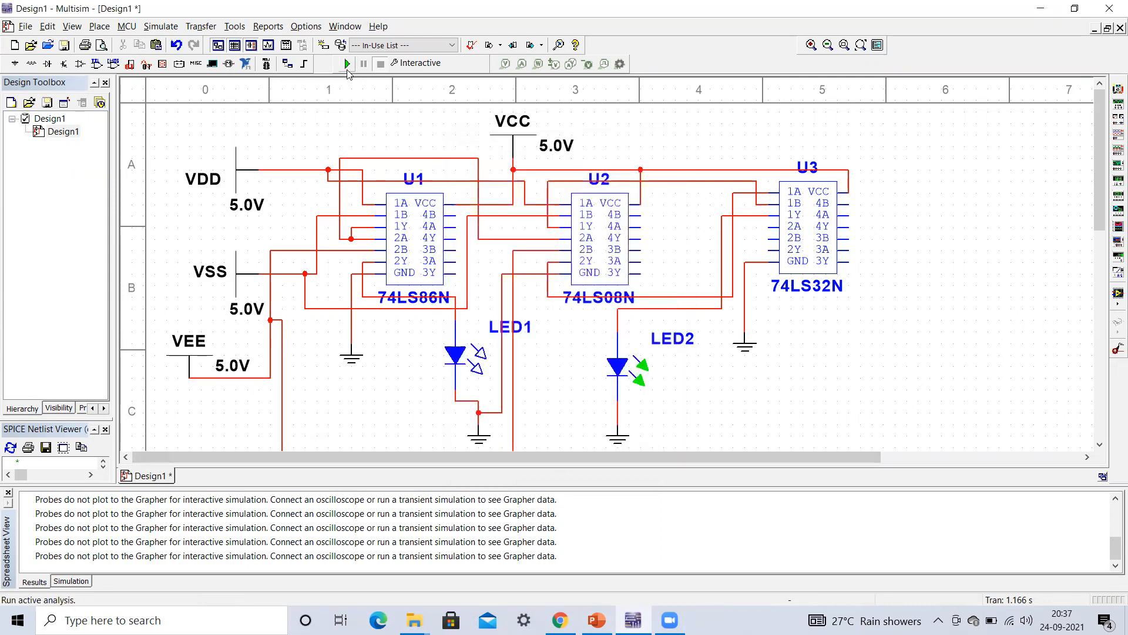